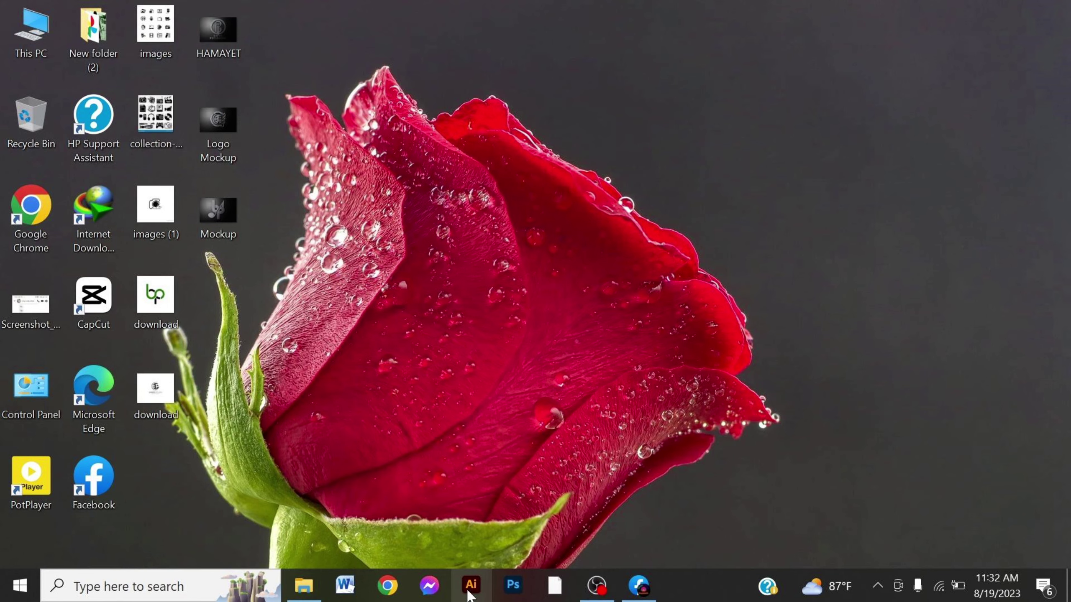
- Switch to Illustrator, view the blank document at 100% and show the grid
left_click(471, 586)
key("ctrl+1")
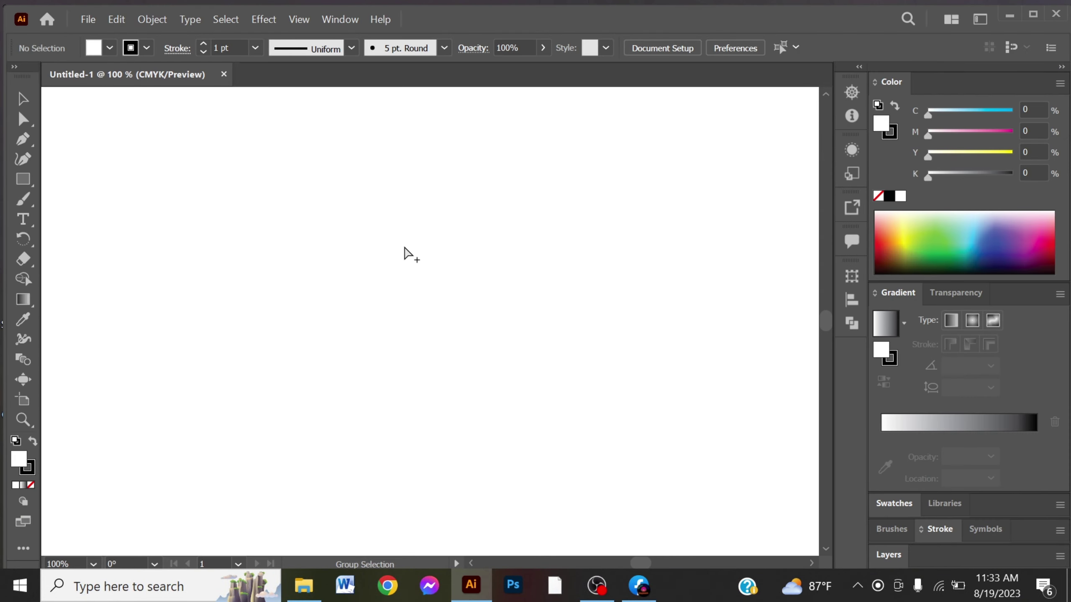
right_click(413, 230)
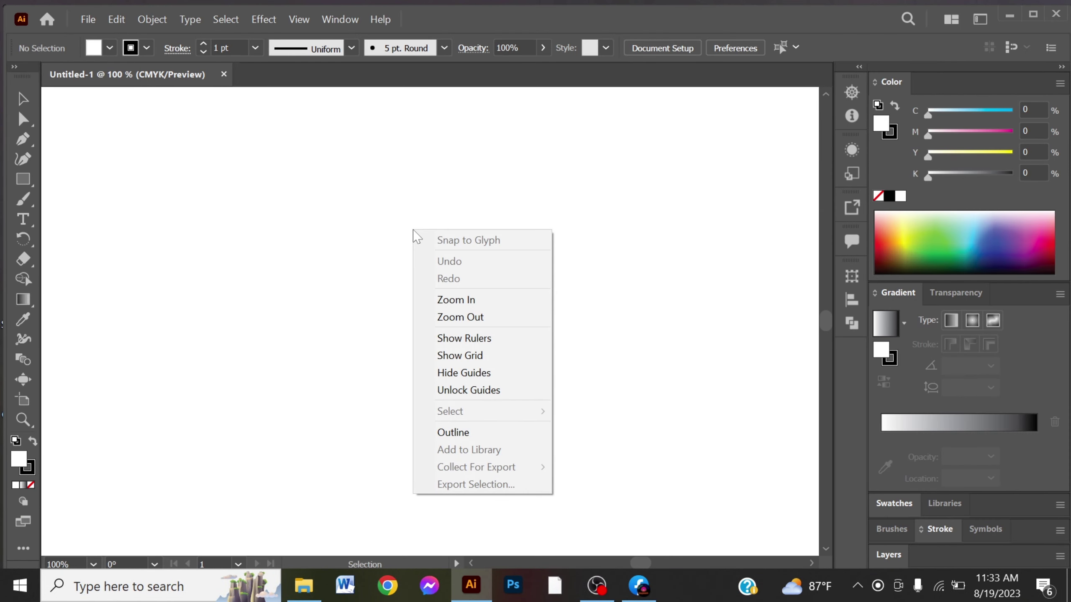
left_click(472, 361)
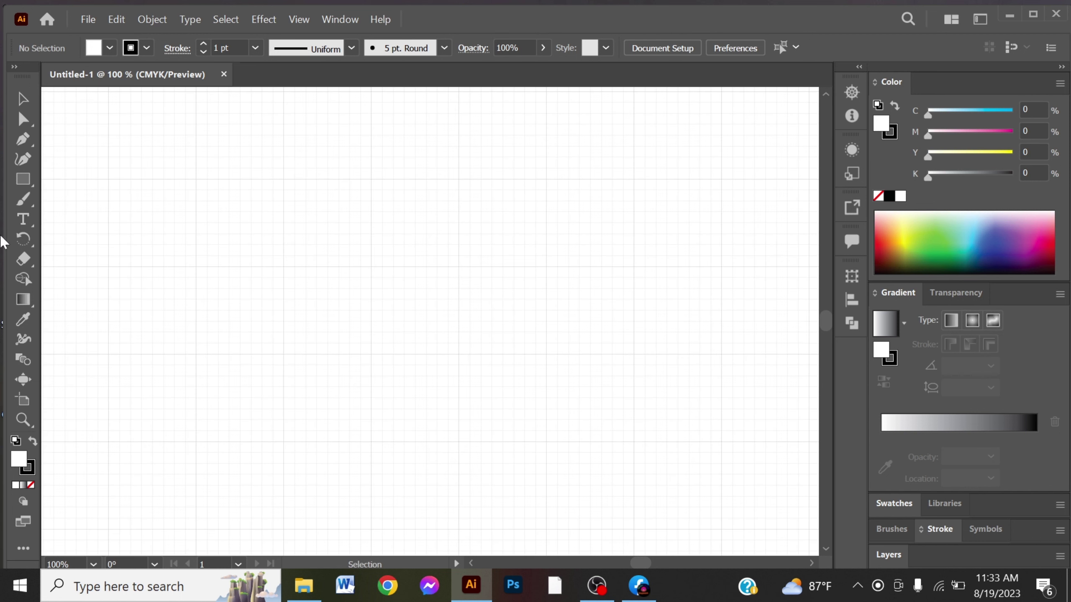
- Draw an S-shaped path with the Pen tool as two curved segments, rising two major grid squares up and two across
left_click(22, 139)
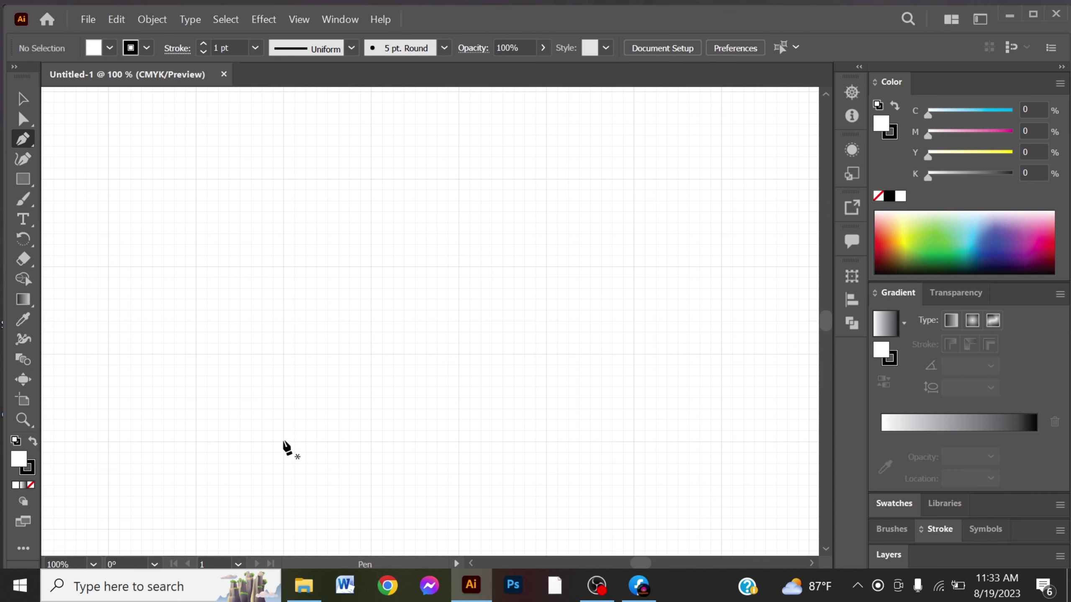
left_click(284, 441)
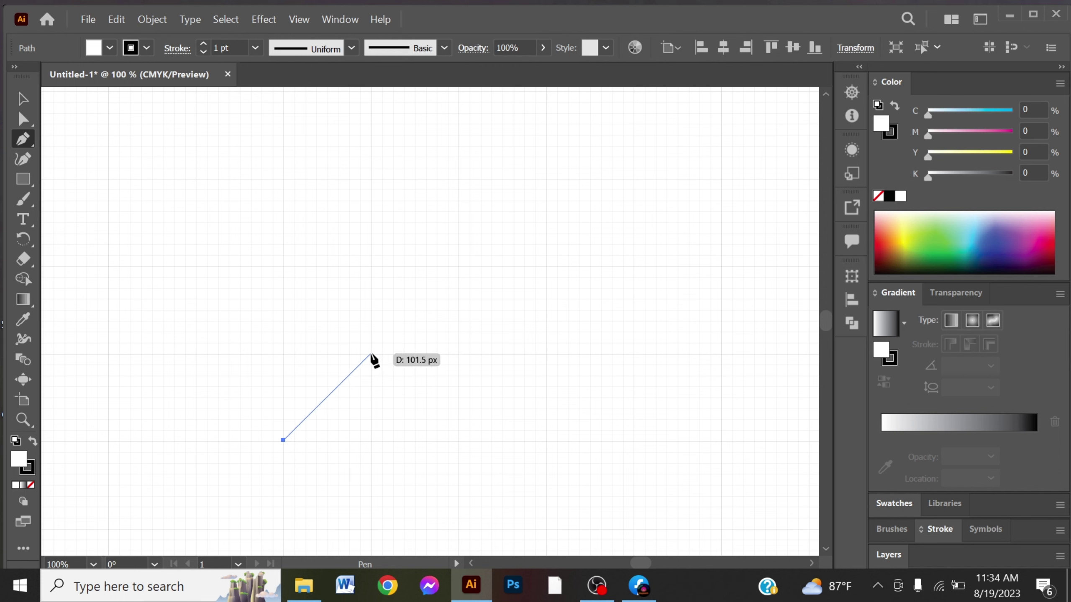
left_click_drag(371, 355, 370, 274)
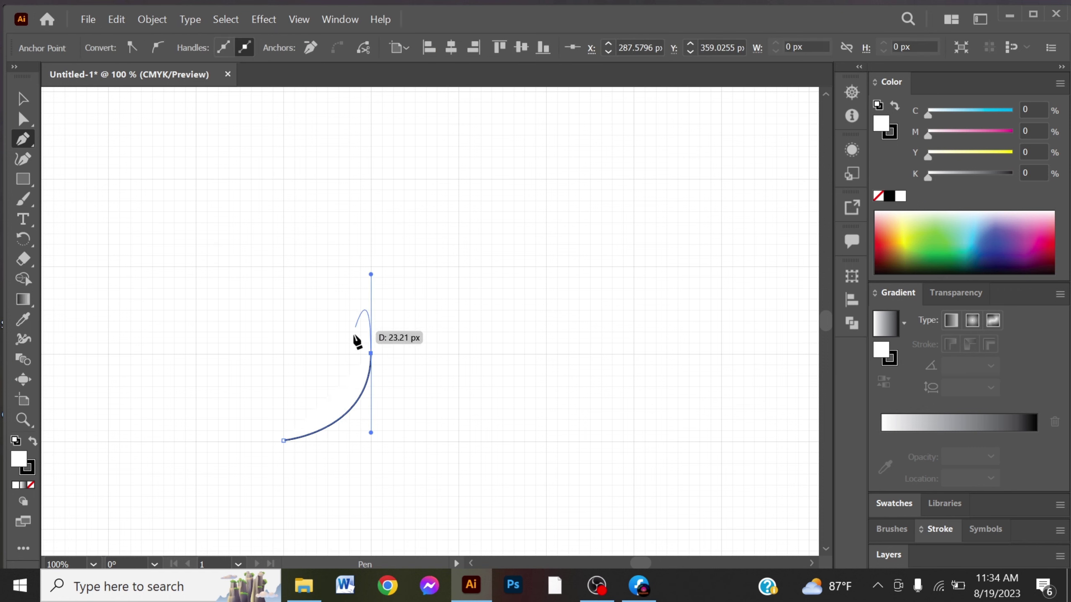
left_click(371, 353)
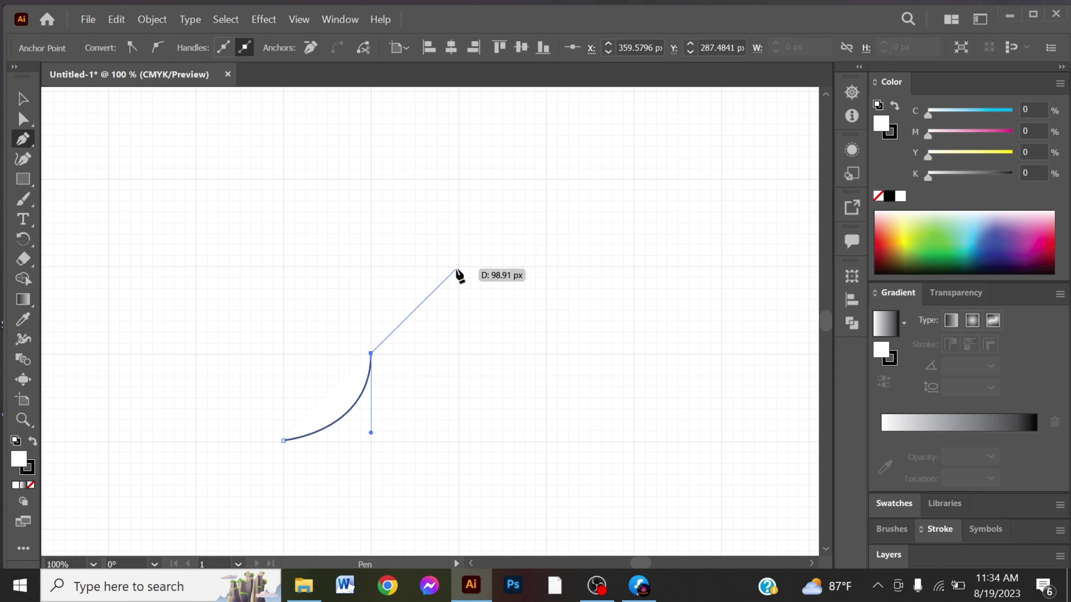
left_click_drag(458, 266, 544, 265)
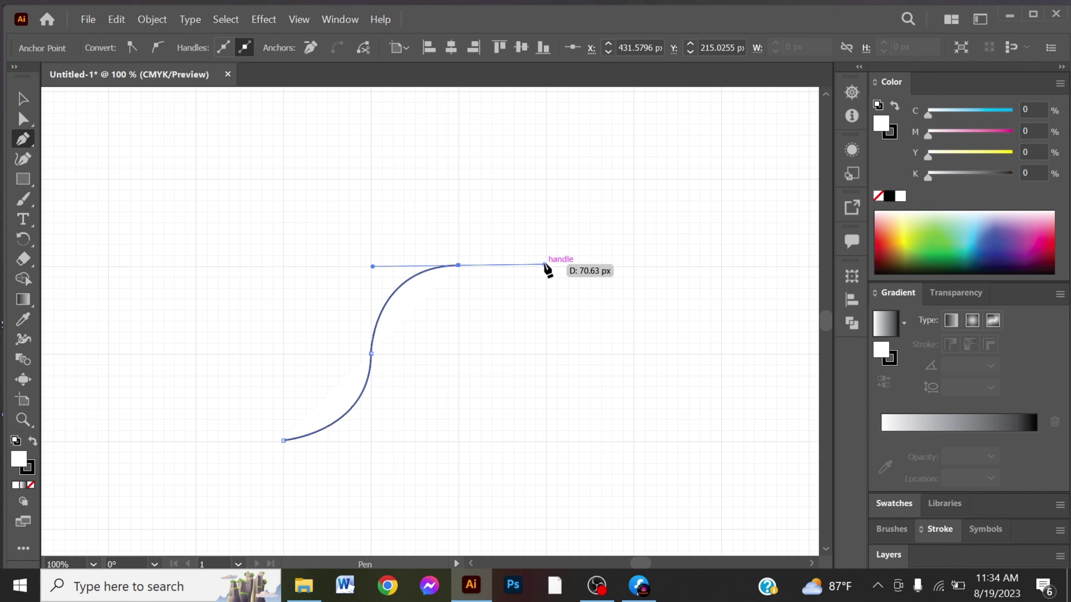
left_click(459, 265)
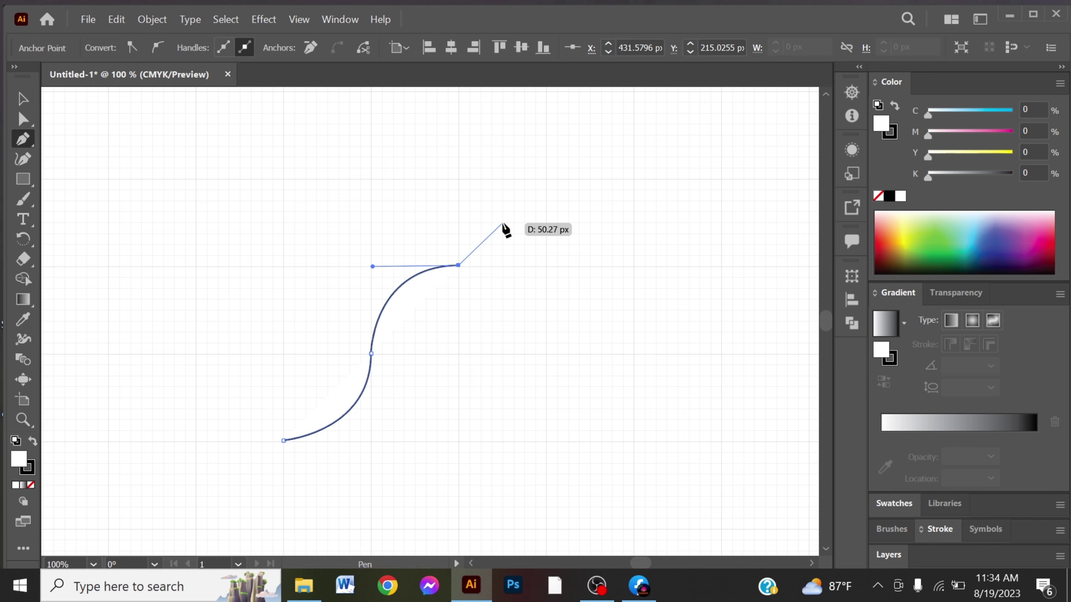
- Continue the path with four half-square curves forming a pointed dome two grid squares wide and one high, and end the path there
left_click_drag(502, 223, 548, 223)
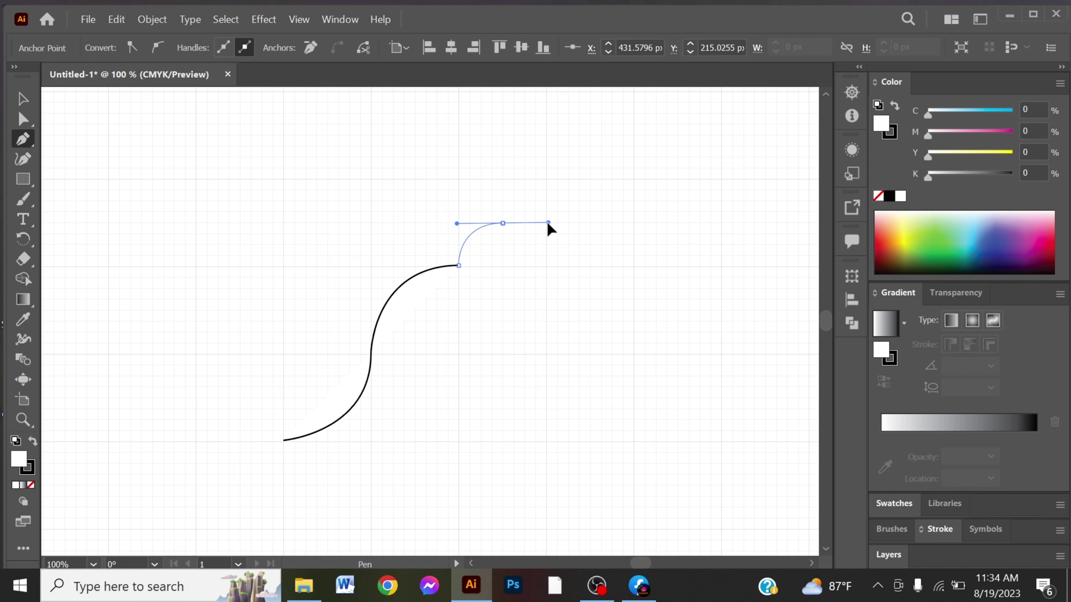
left_click_drag(547, 221, 547, 180)
left_click_drag(546, 180, 547, 154)
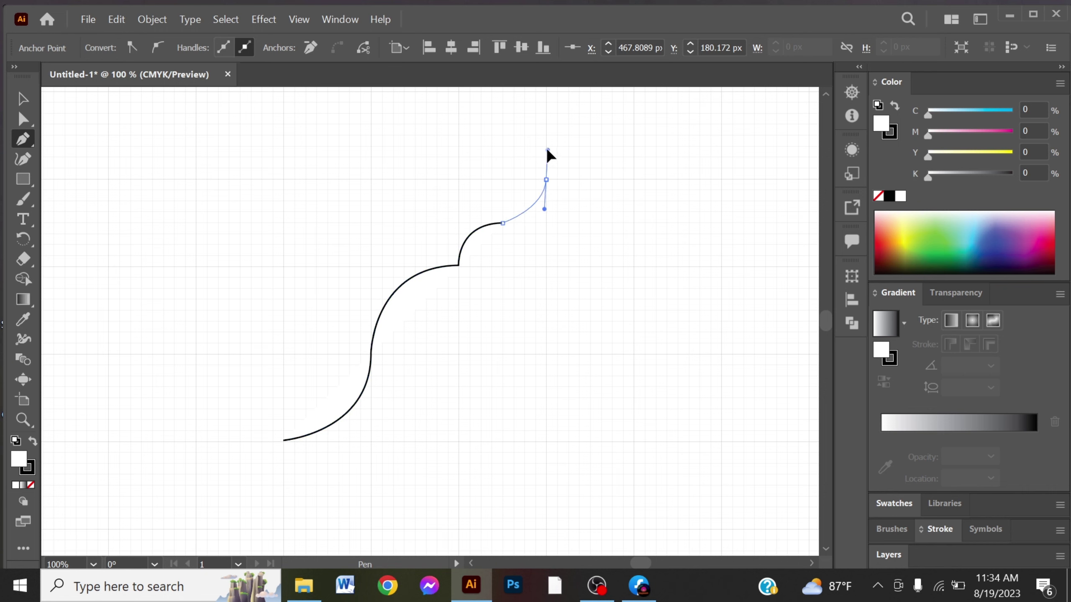
left_click_drag(547, 149, 627, 223)
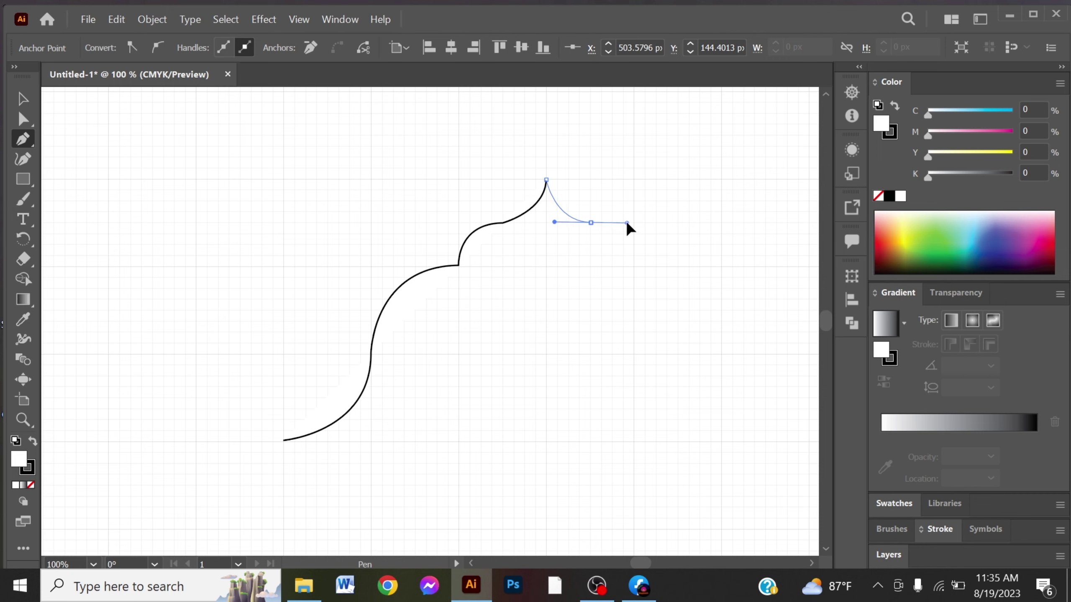
left_click_drag(627, 222, 627, 223)
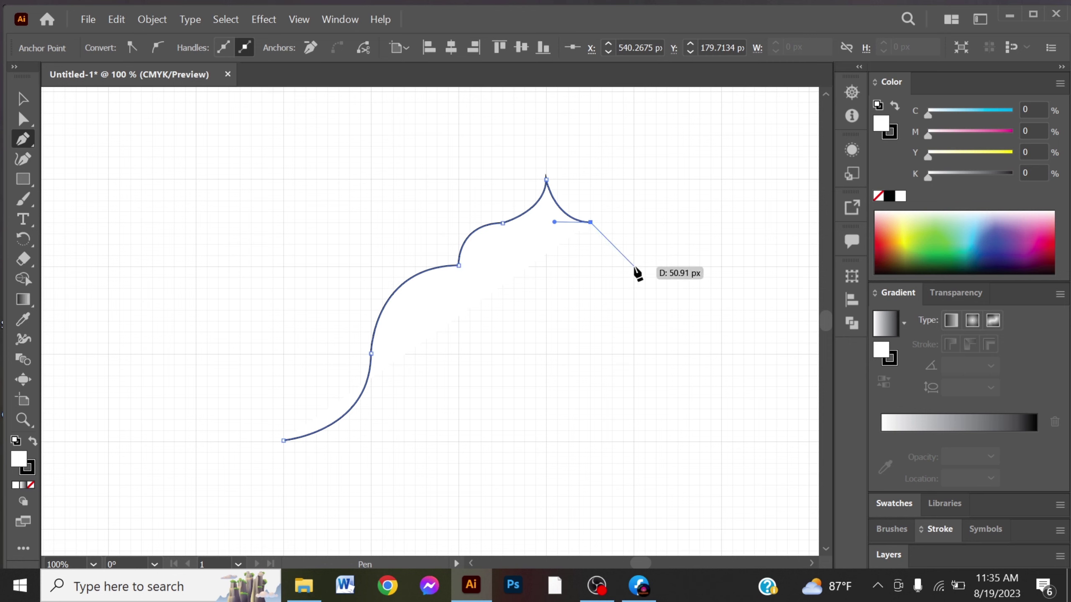
left_click(633, 267)
left_click_drag(633, 266, 635, 308)
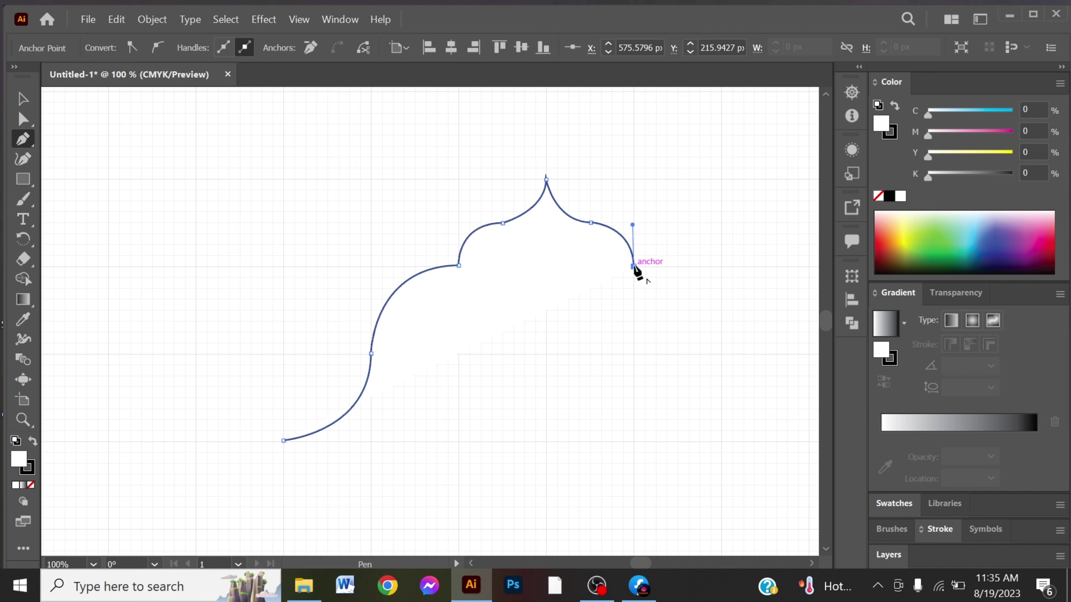
left_click(26, 101)
left_click(693, 272)
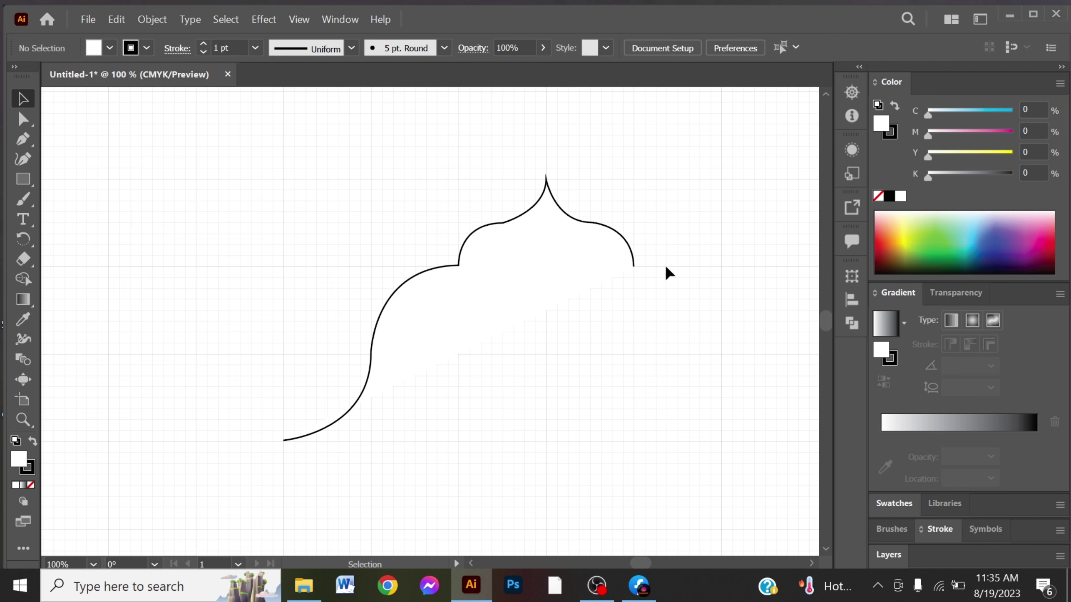
- Set the curved path's fill to None and hide the document grid
left_click(564, 217)
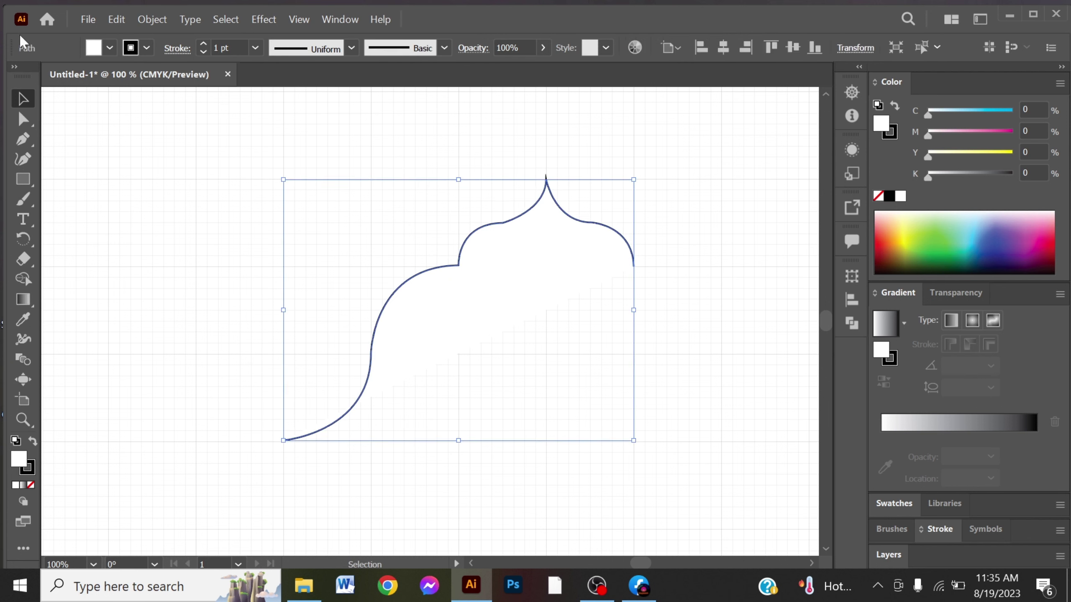
left_click(109, 48)
left_click(11, 76)
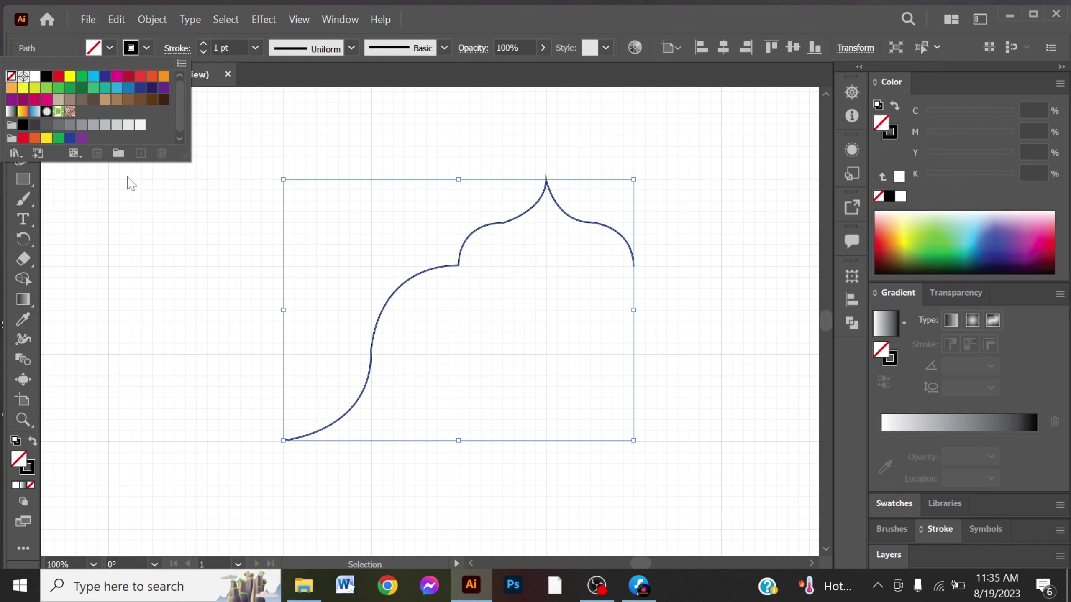
left_click(237, 253)
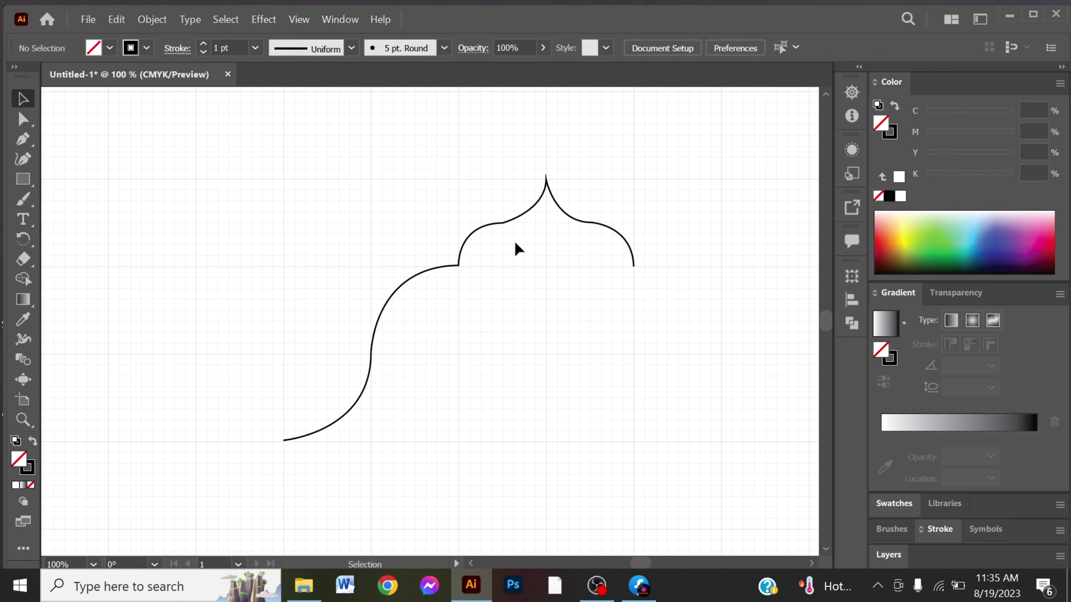
right_click(678, 206)
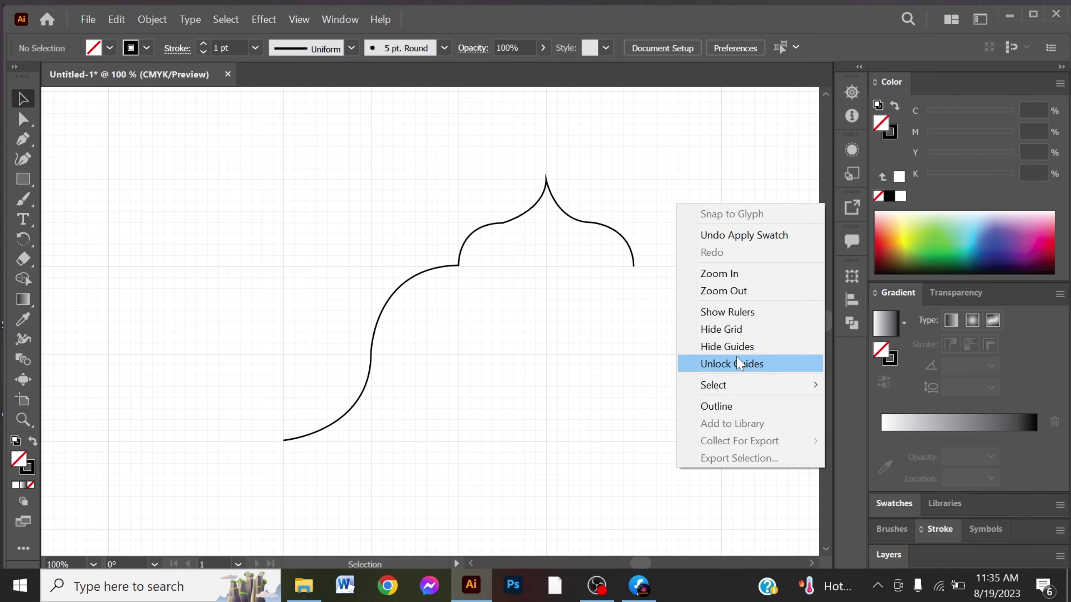
left_click(758, 329)
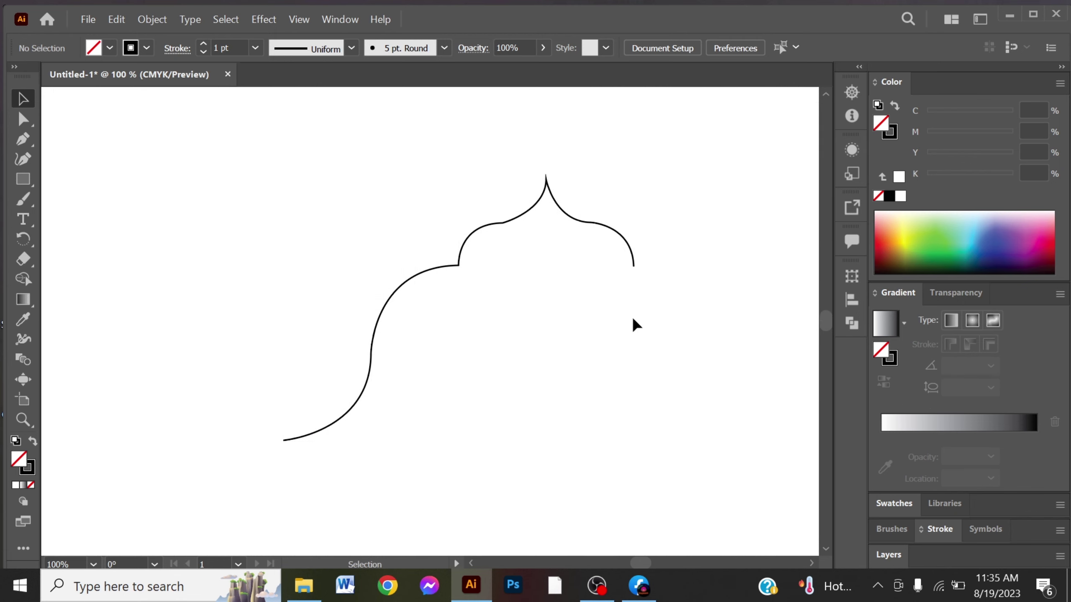
- Scale the curved path down proportionally about its centre to roughly two thirds of its size
left_click_drag(384, 227, 490, 338)
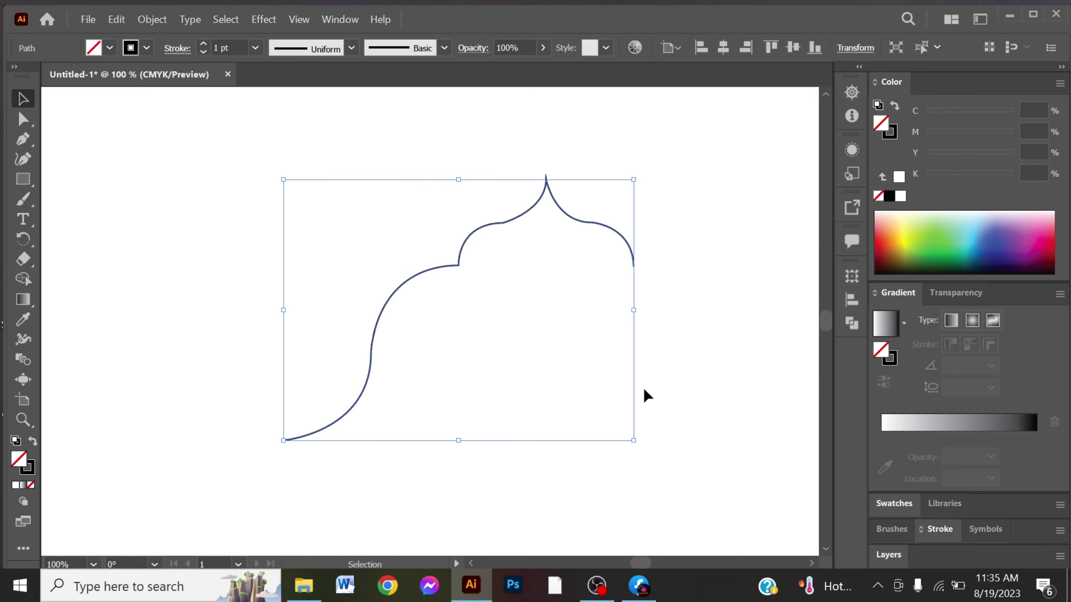
left_click_drag(634, 440, 593, 397)
left_click(655, 330)
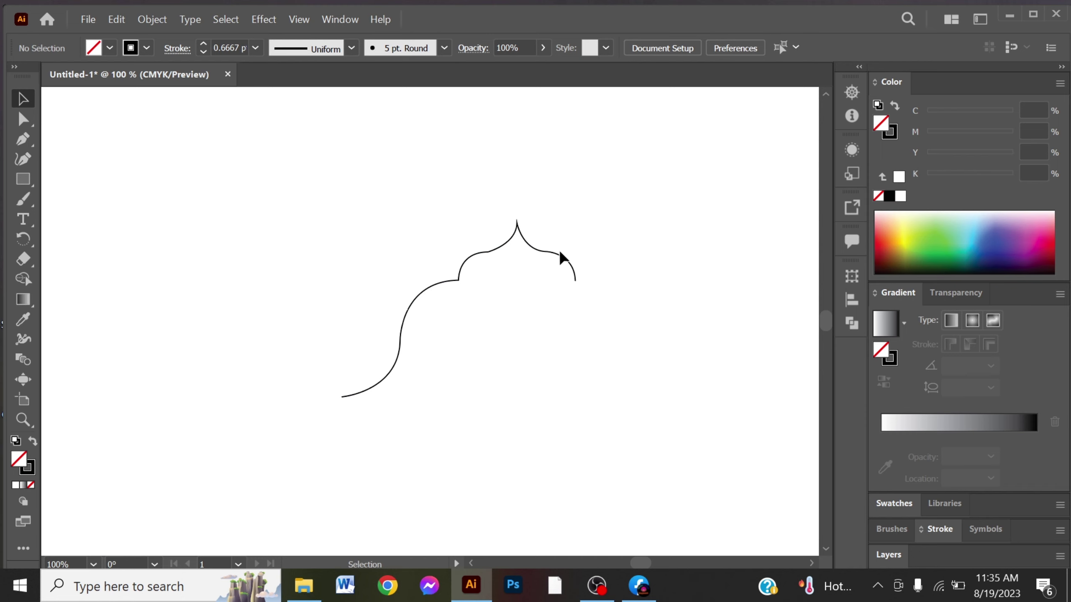
- Reflect a copy of the path across a vertical axis through the open end of its dome
left_click(568, 268)
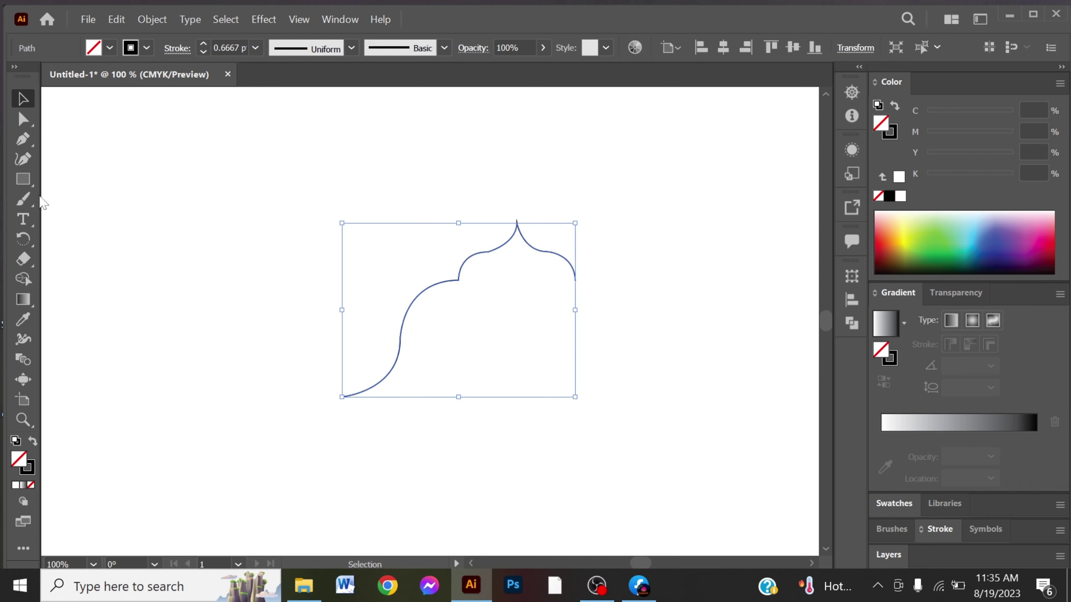
left_click(25, 241)
left_click(24, 242)
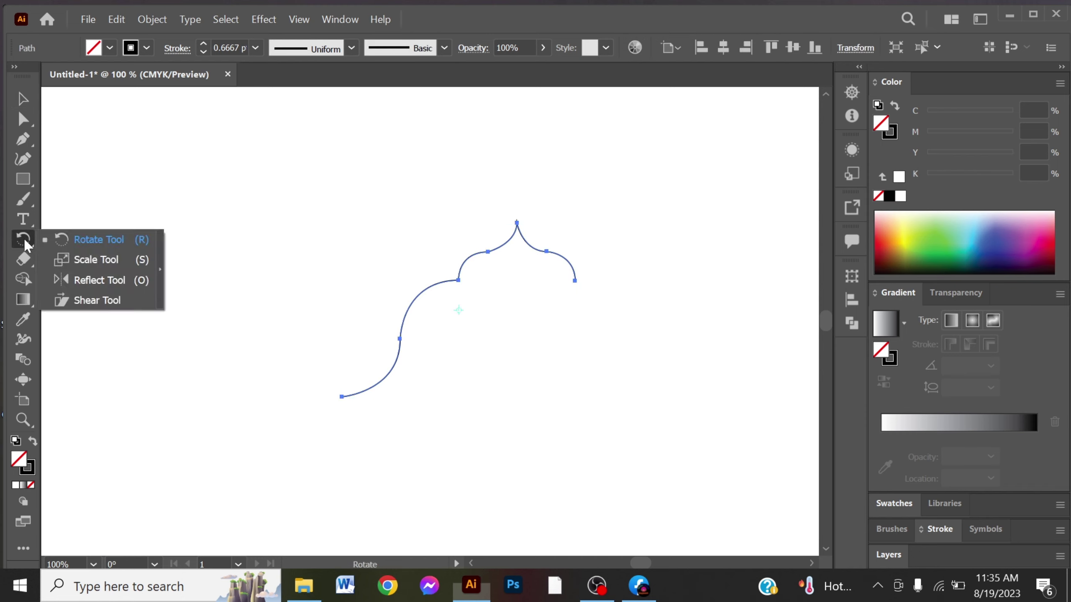
left_click(100, 281)
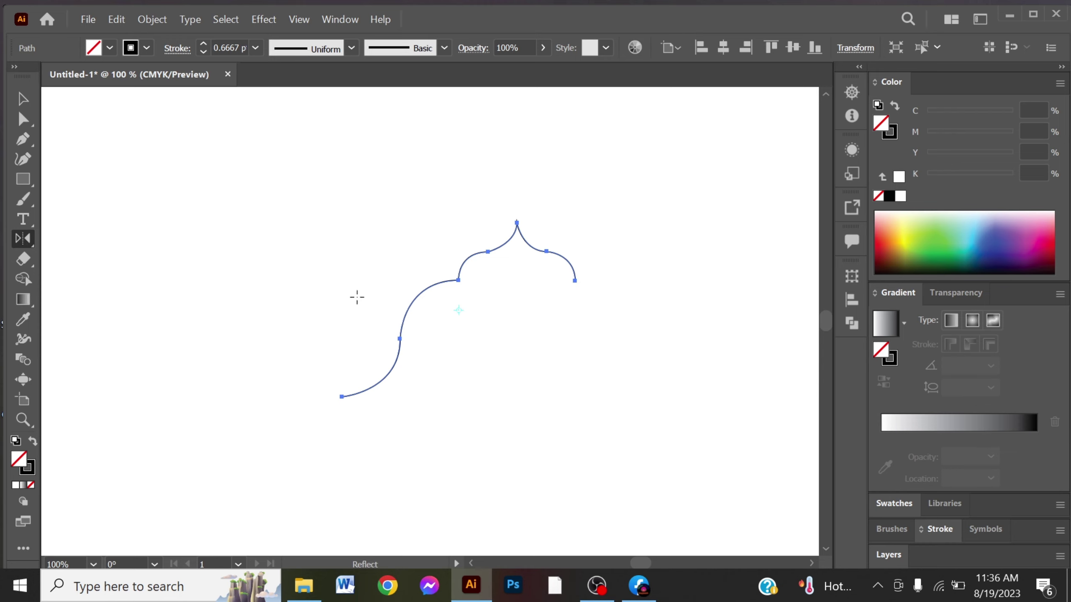
left_click(576, 280, "alt")
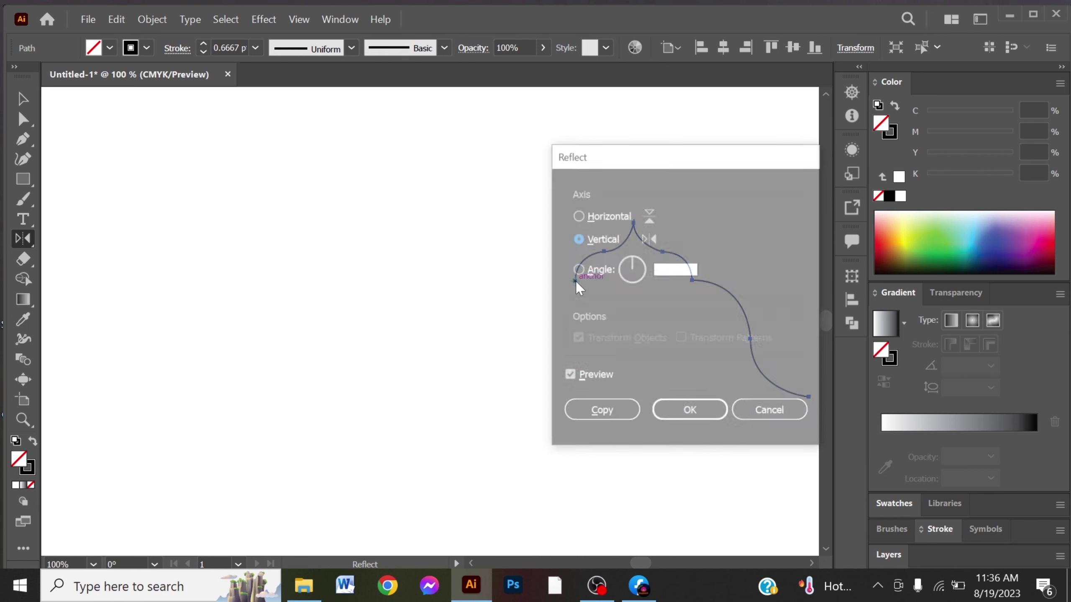
left_click(598, 412)
scroll(522, 383, "right", 5)
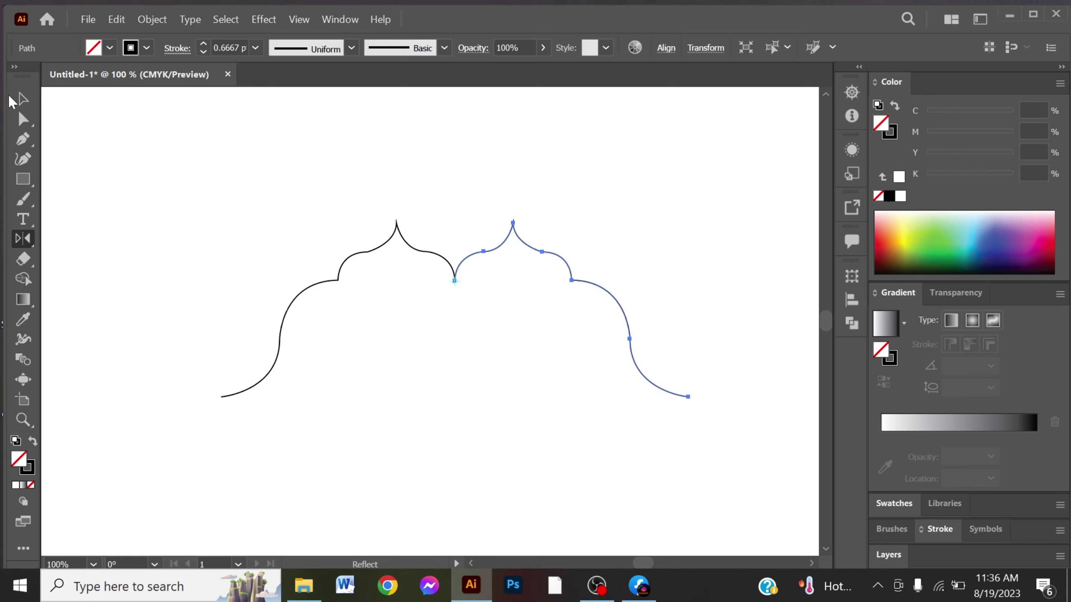
- Join the original path and its mirrored copy into one continuous path
left_click(23, 99)
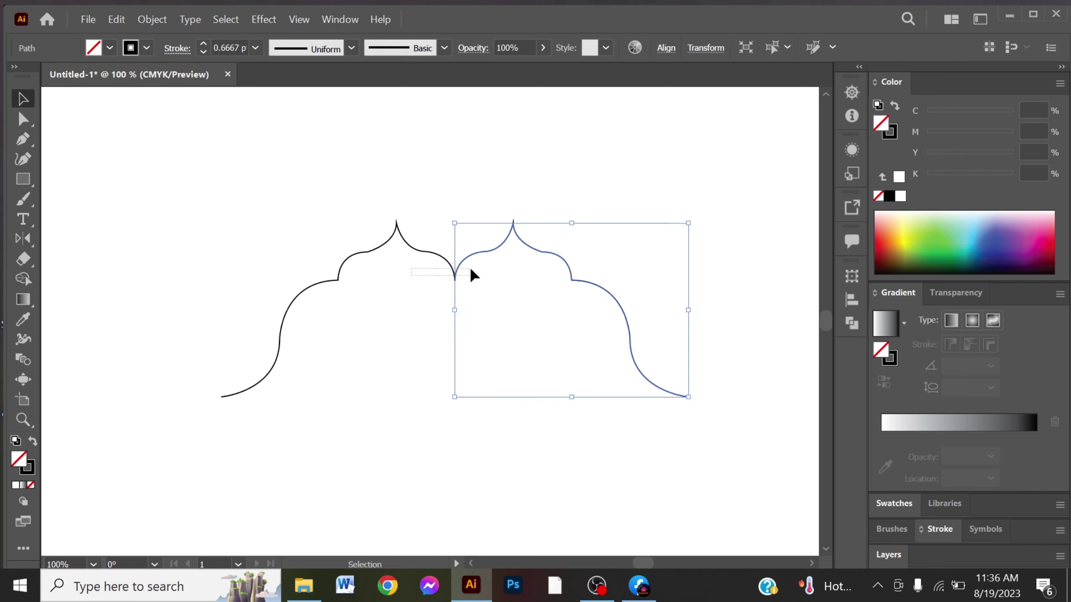
key("ctrl+a")
right_click(461, 276)
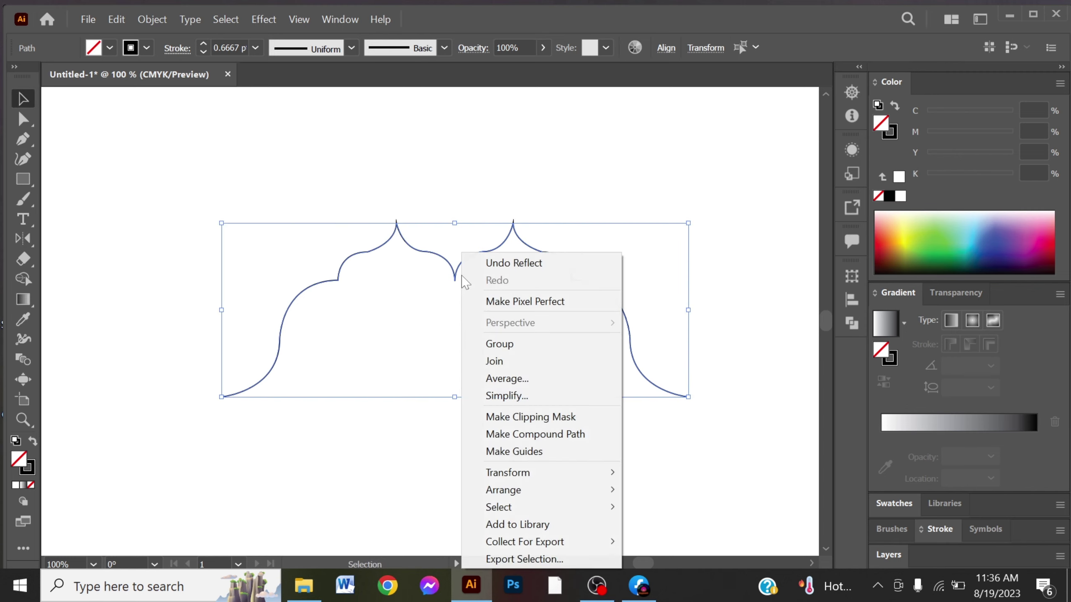
left_click(520, 363)
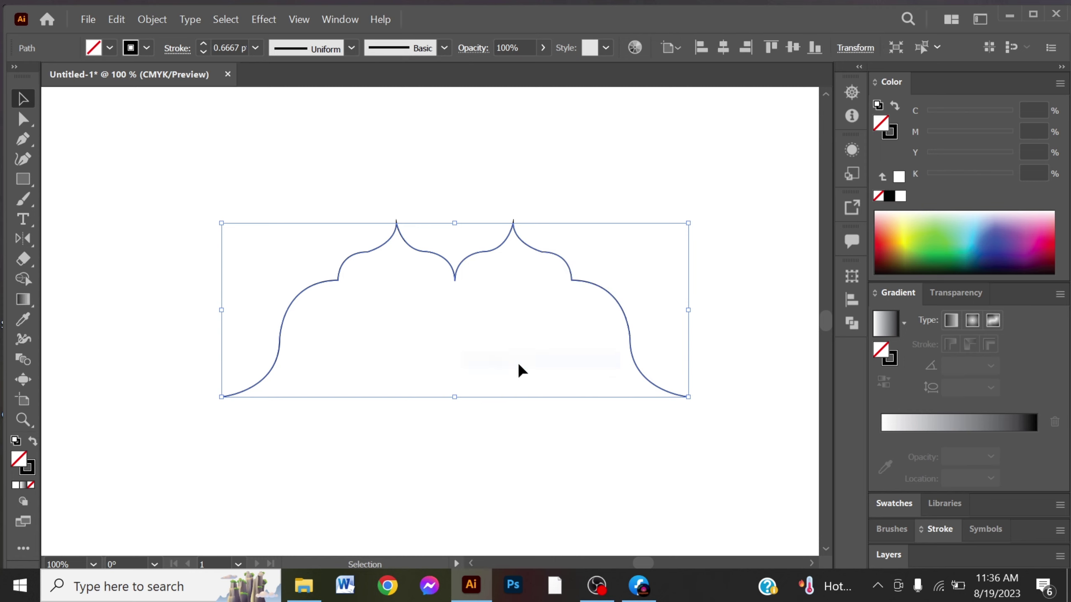
left_click(698, 282)
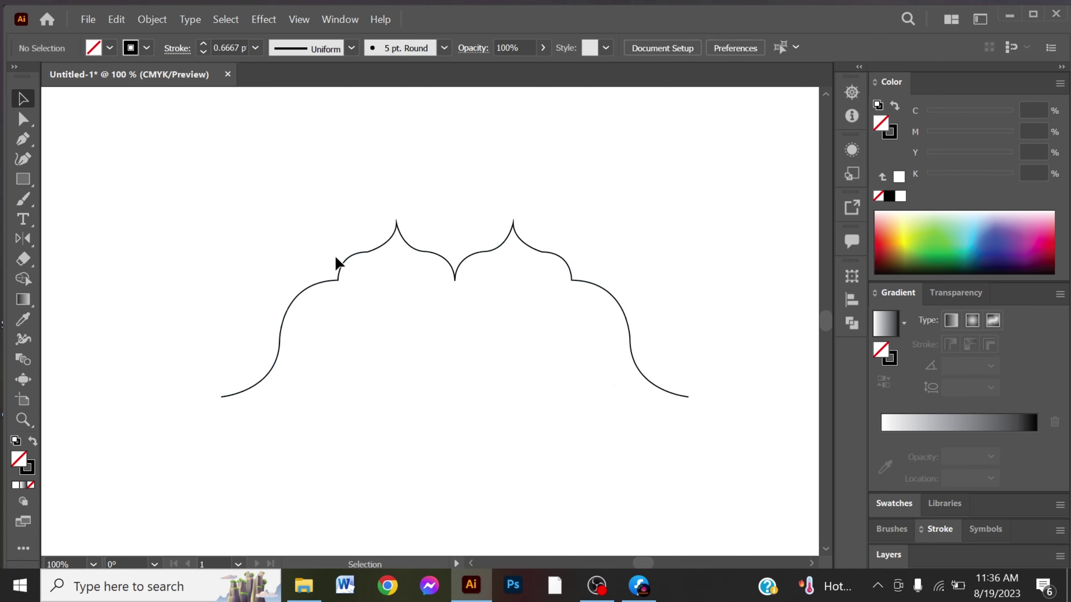
- Reflect a copy of the joined upper outline across a horizontal axis through its outer end point
left_click(438, 260)
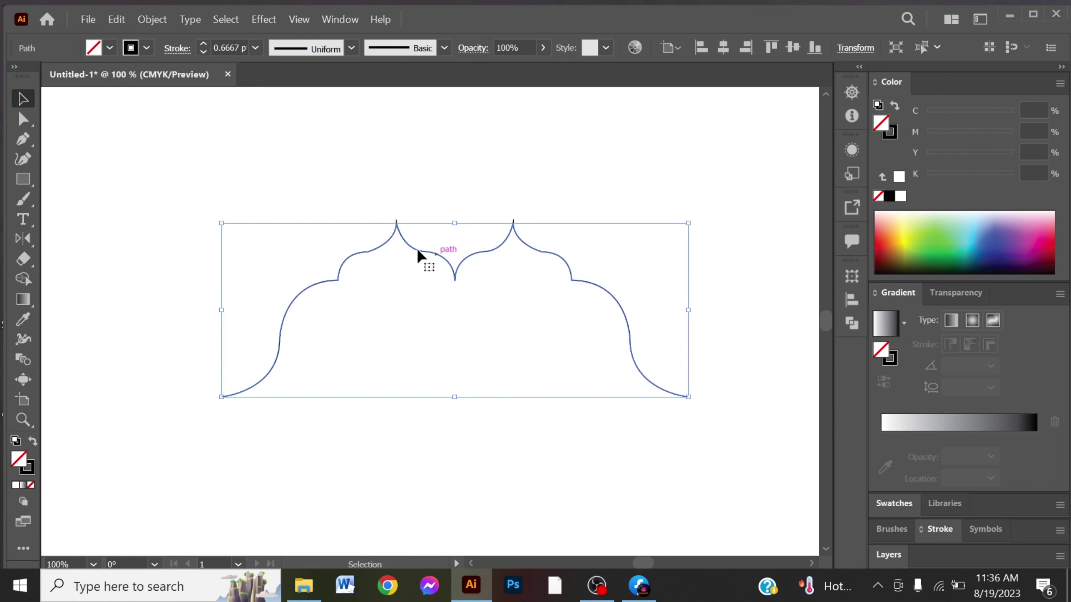
left_click(23, 238)
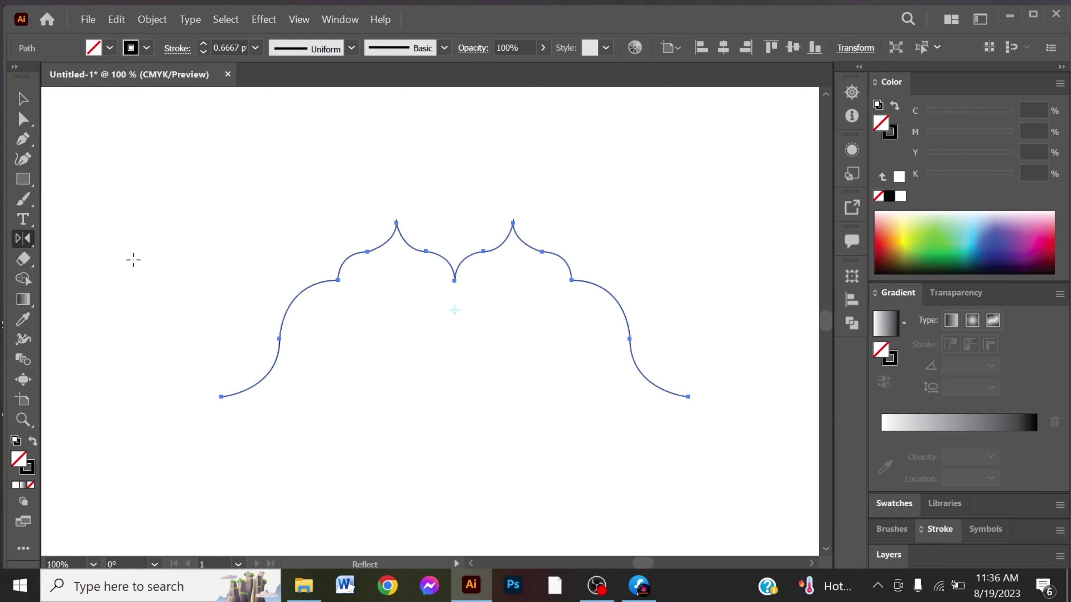
left_click(688, 396, "alt")
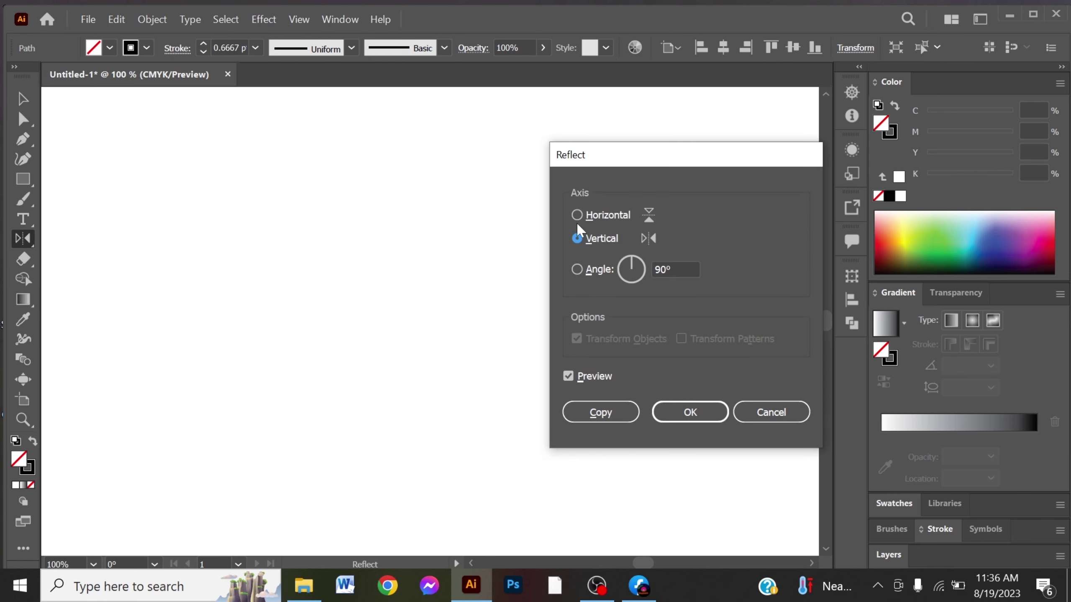
left_click(577, 216)
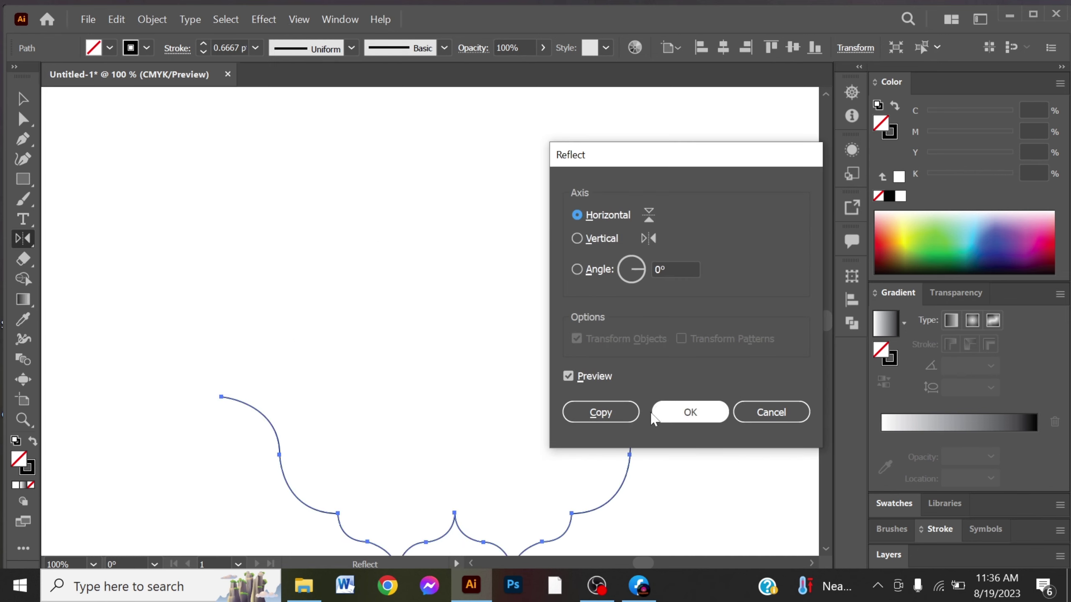
left_click(600, 413)
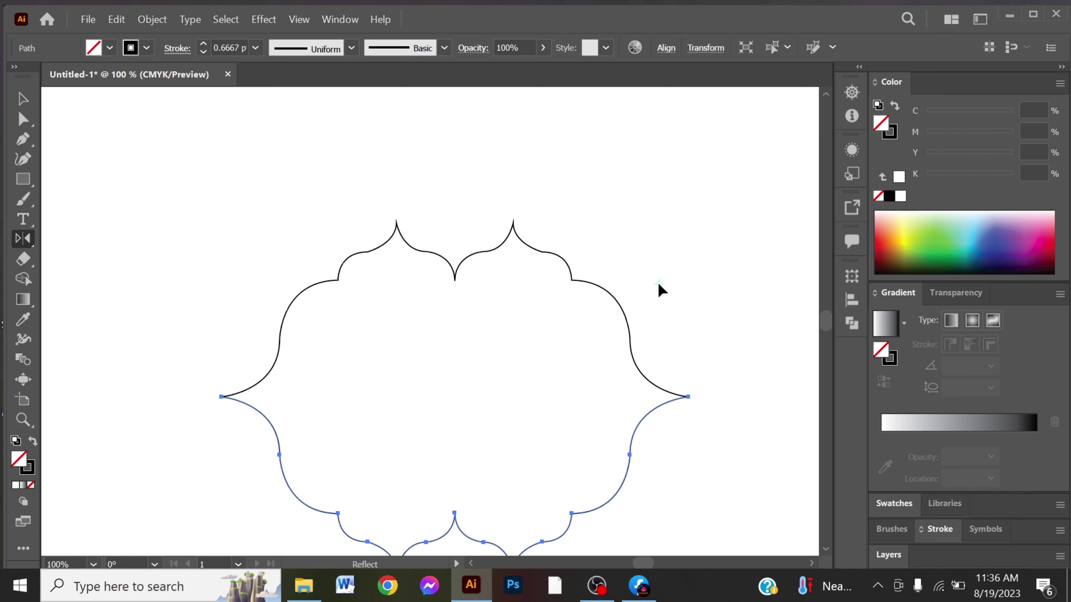
- Join the upper outline and its mirrored lower copy into one closed frame path
left_click(23, 99)
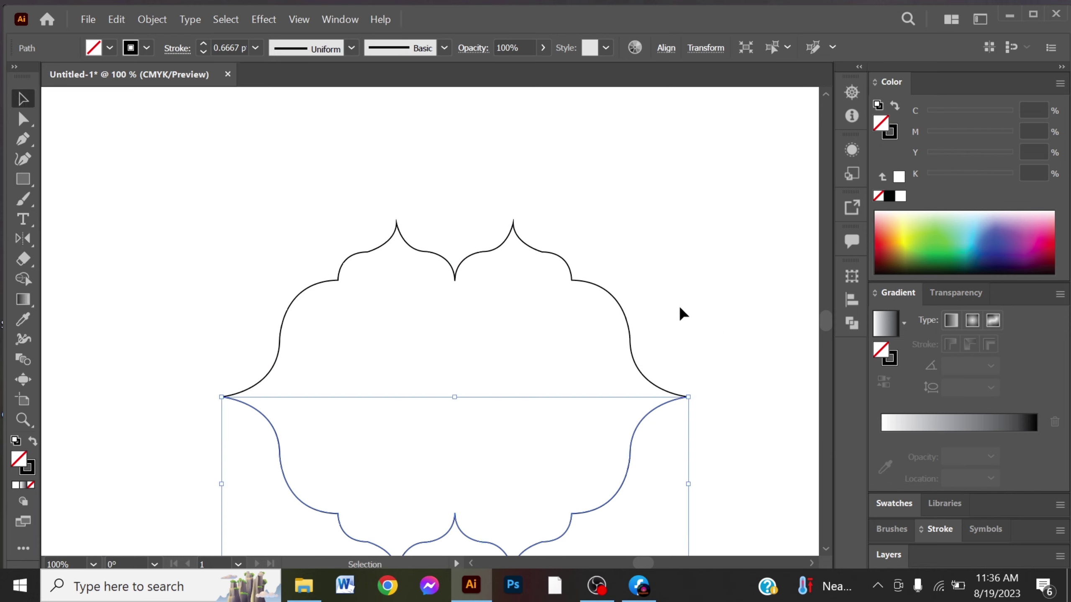
key("ctrl+a")
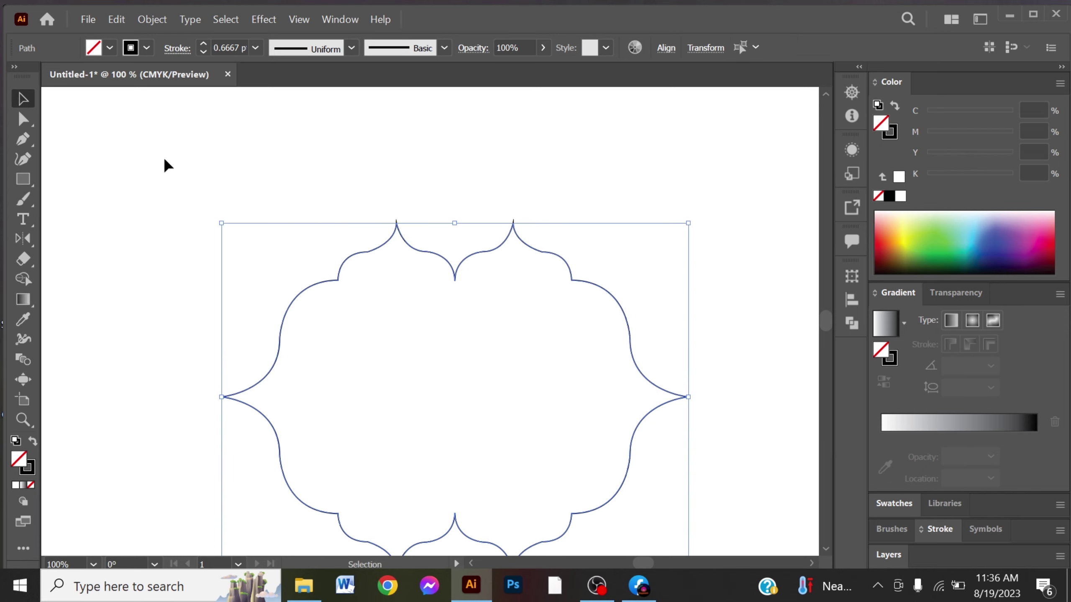
right_click(434, 240)
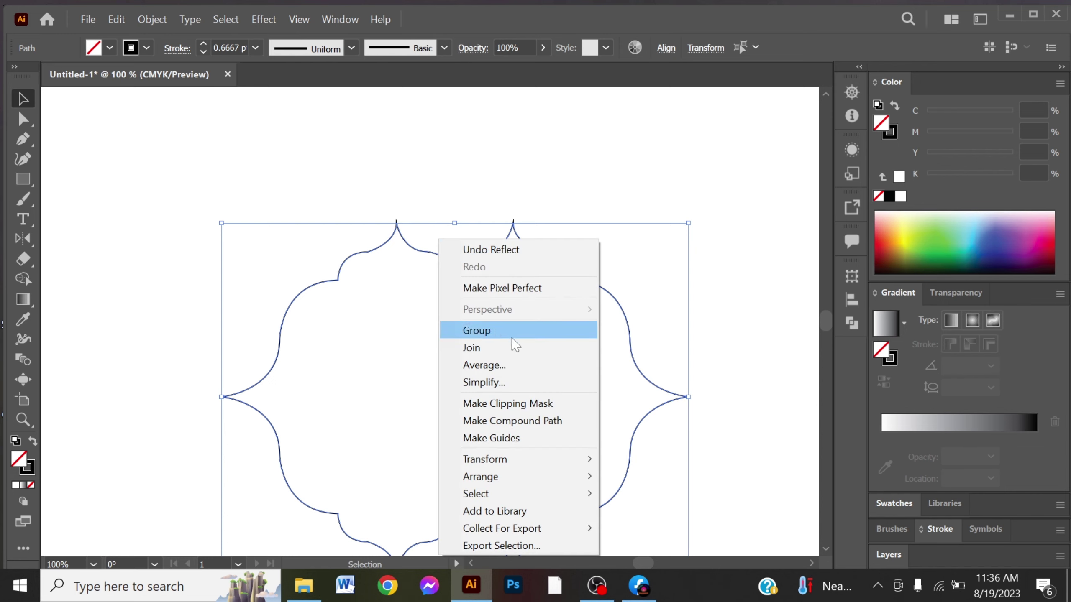
left_click(509, 353)
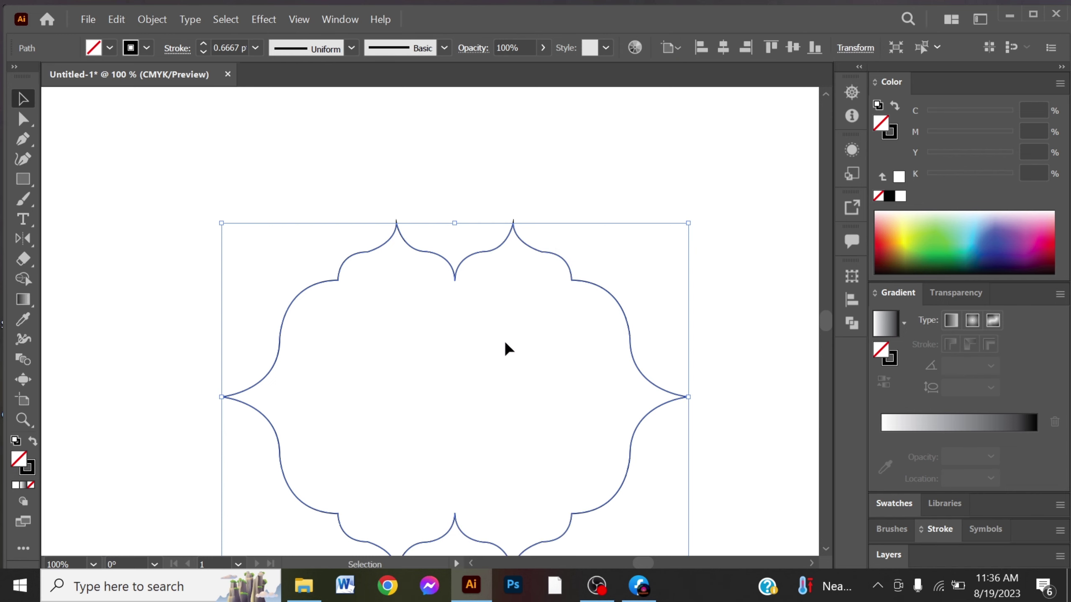
left_click(625, 202)
- Copy the closed frame path and paste the duplicate in front at the same position
scroll(594, 192, "down", 4)
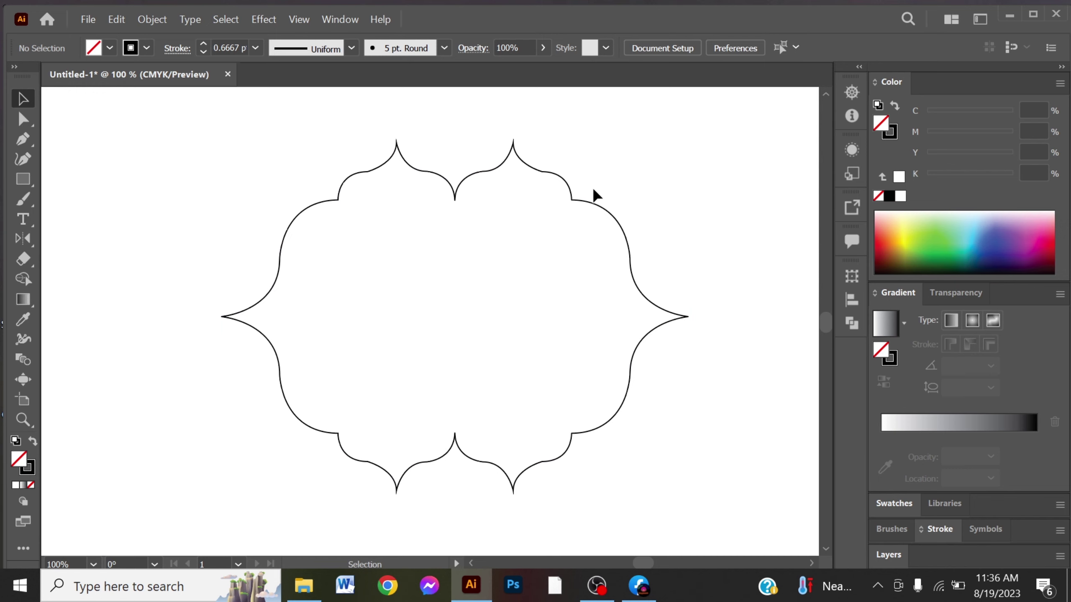
scroll(594, 192, "up", 1)
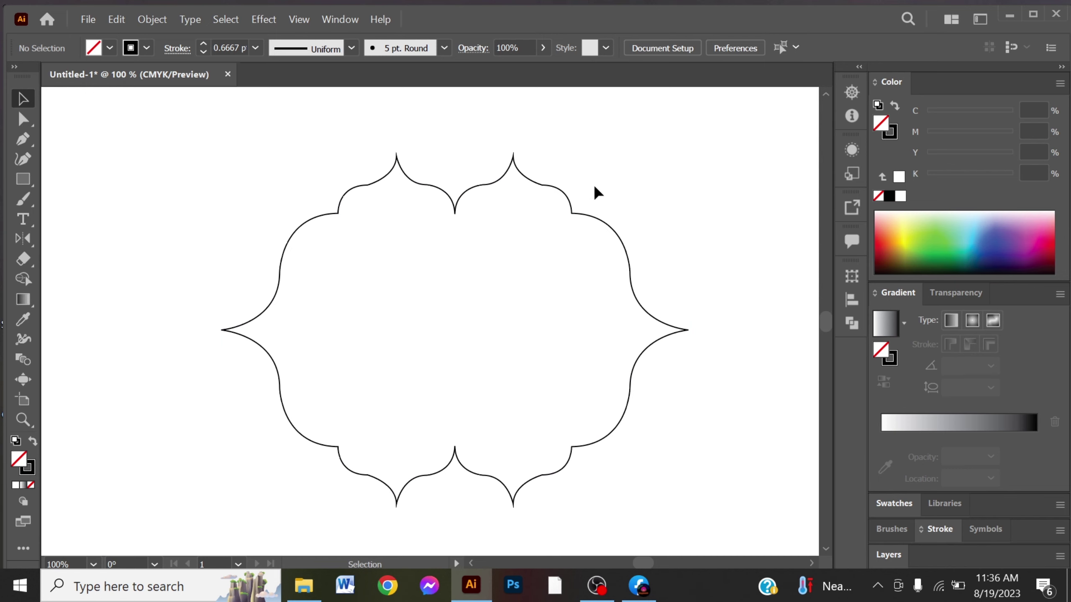
left_click(457, 211)
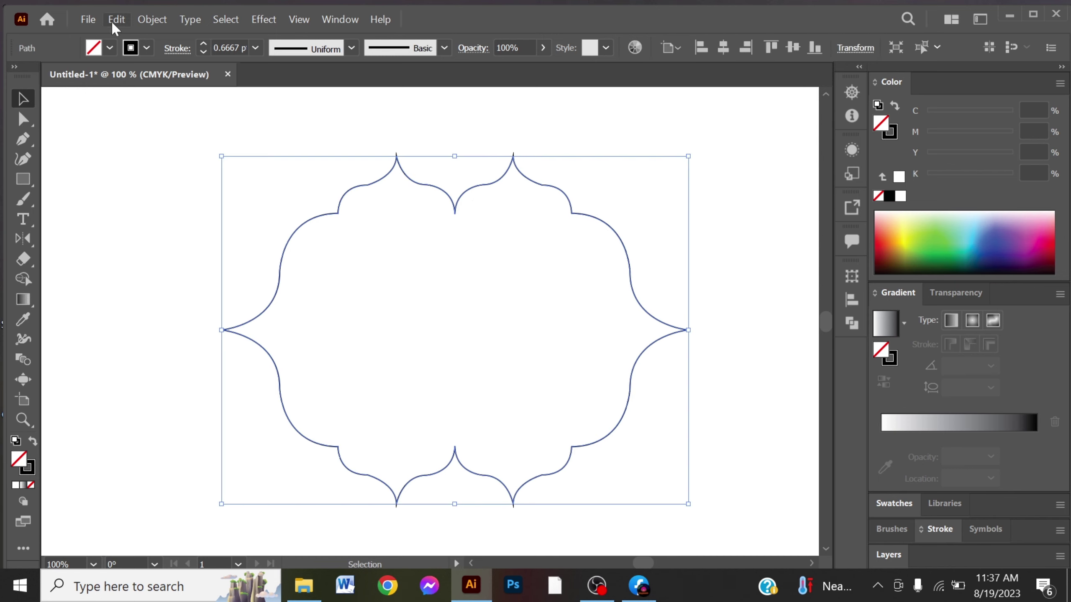
left_click(116, 19)
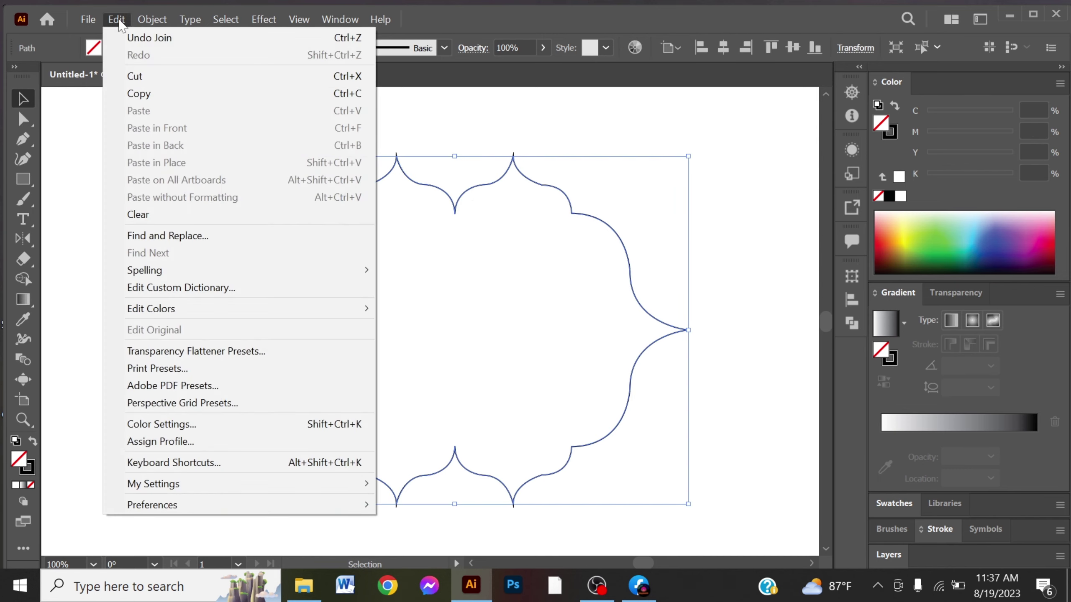
left_click(160, 98)
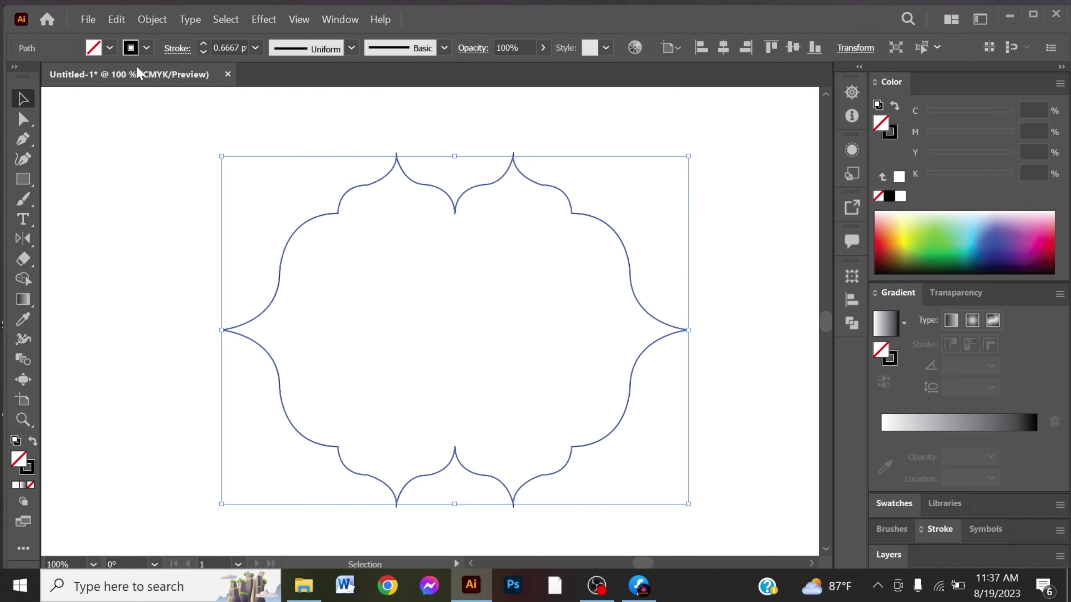
left_click(121, 21)
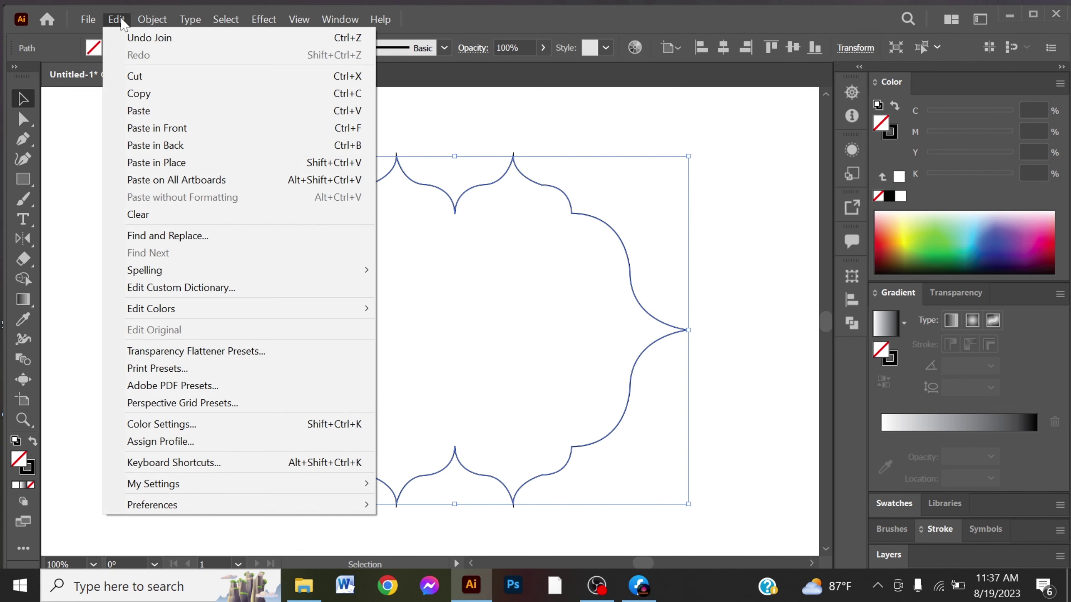
left_click(200, 134)
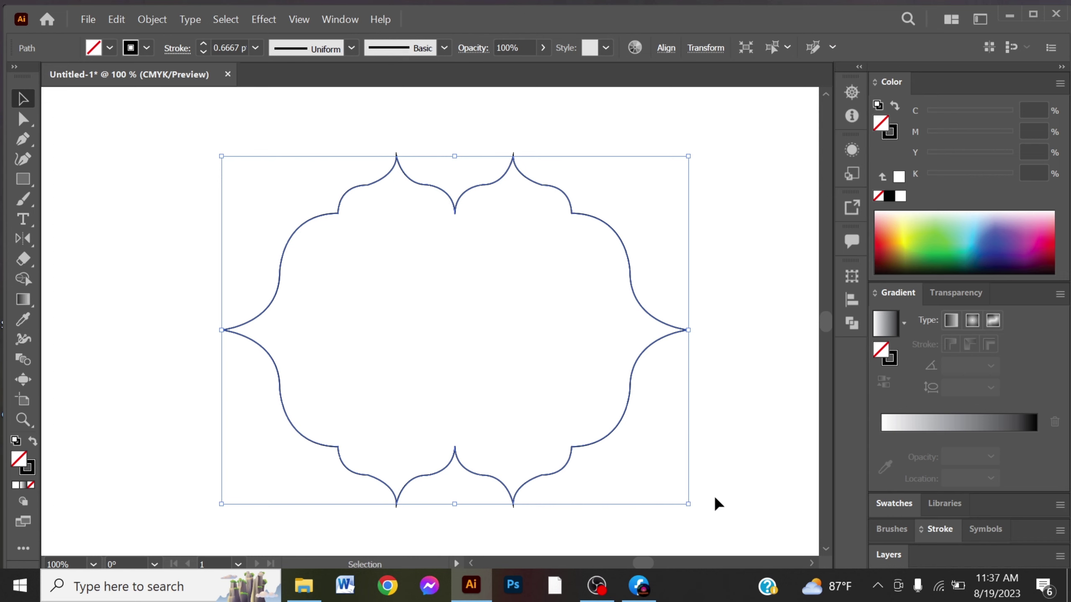
- Scale the front frame copy about its centre to roughly 91%, and widen it symmetrically until its side tips nearly reach the outer frame's
left_click_drag(692, 508, 670, 494)
left_click(727, 411)
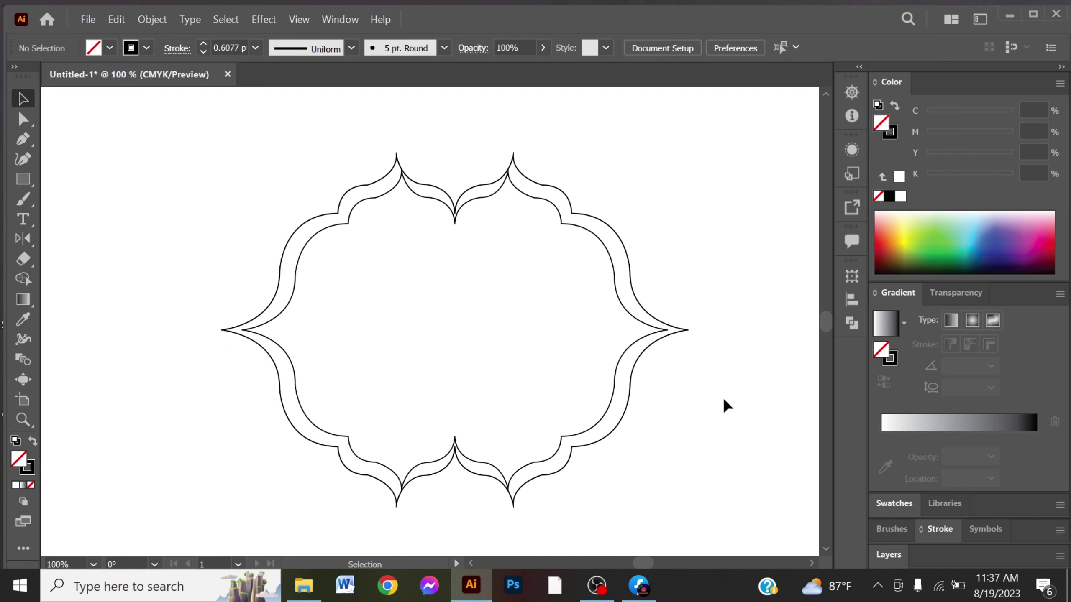
left_click(665, 333)
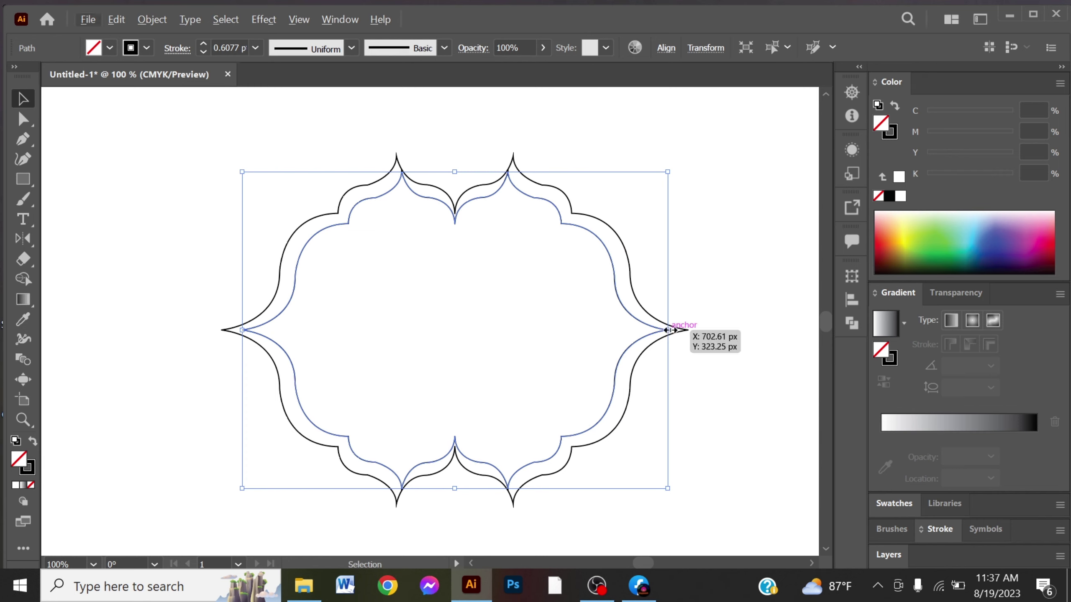
left_click_drag(670, 330, 684, 334)
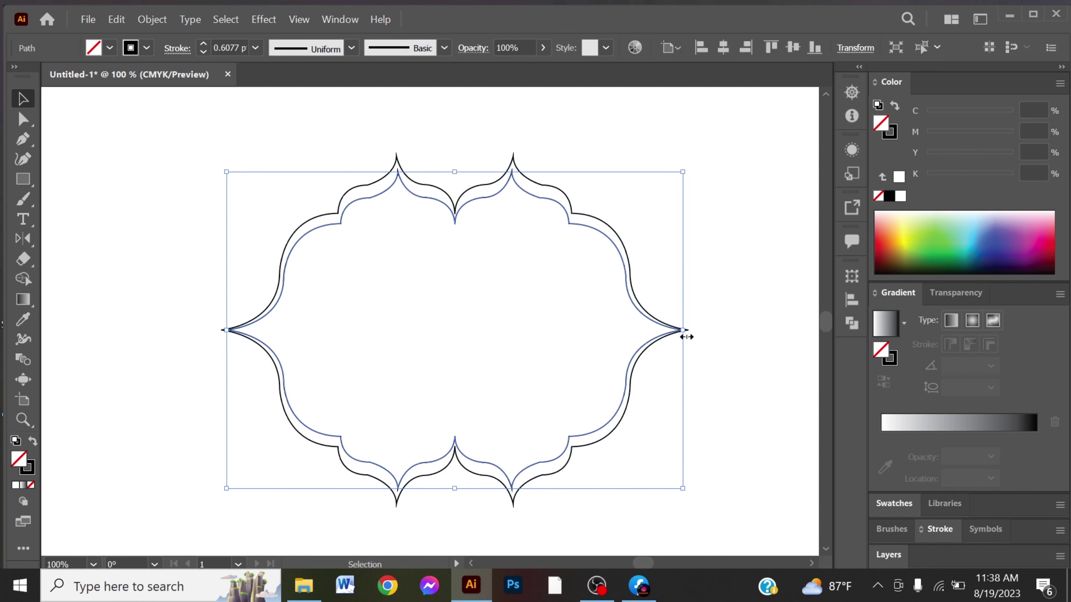
left_click(721, 373)
- Fill the outer frame shape with the bright yellow swatch (C=0 M=0 Y=100 K=0)
left_click(531, 192)
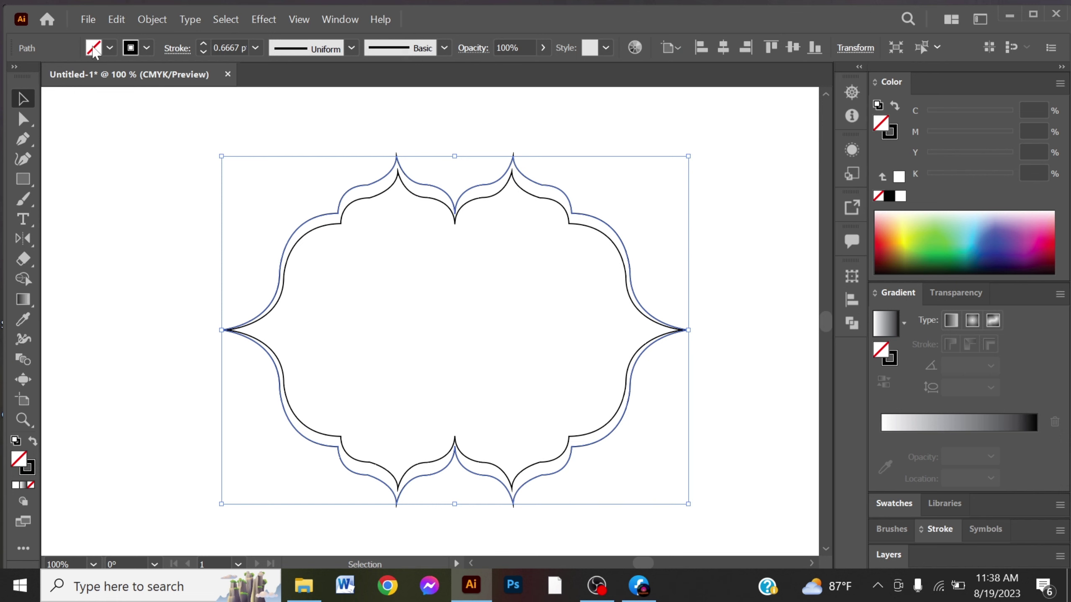
left_click(94, 47)
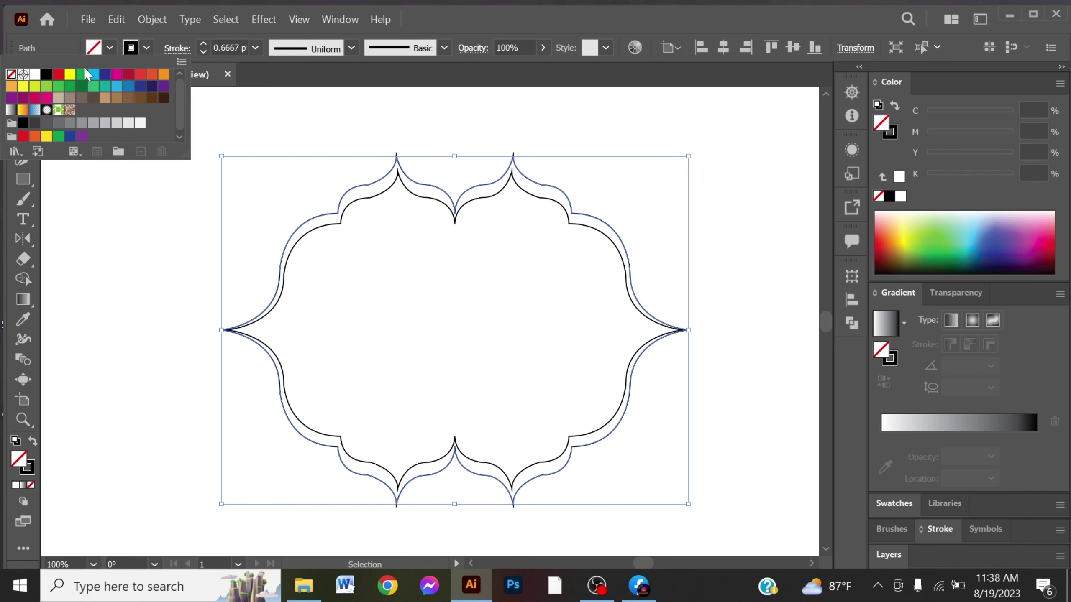
left_click(70, 76)
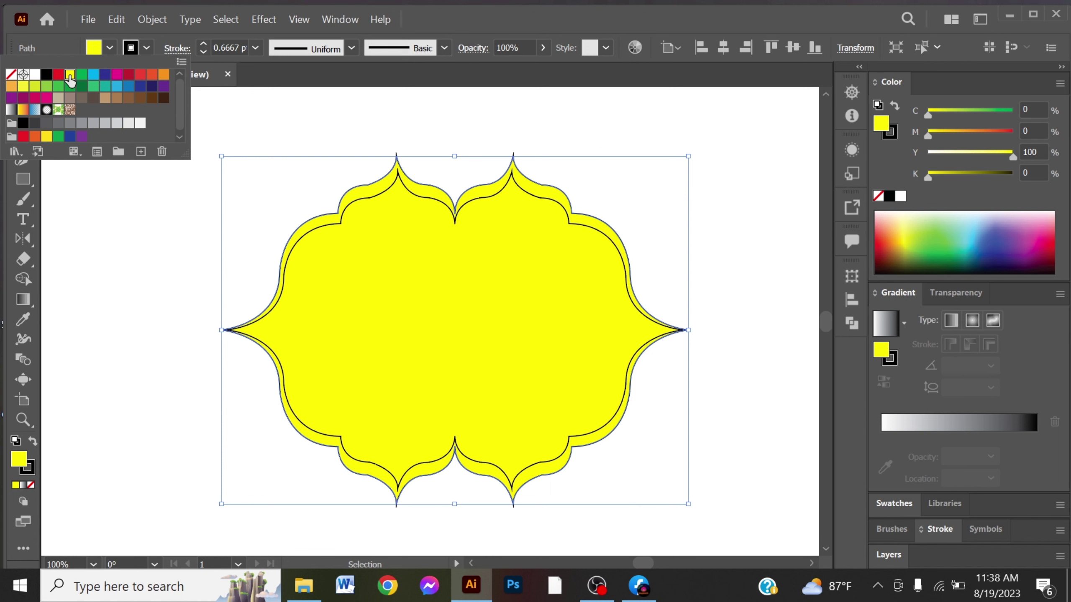
left_click(708, 203)
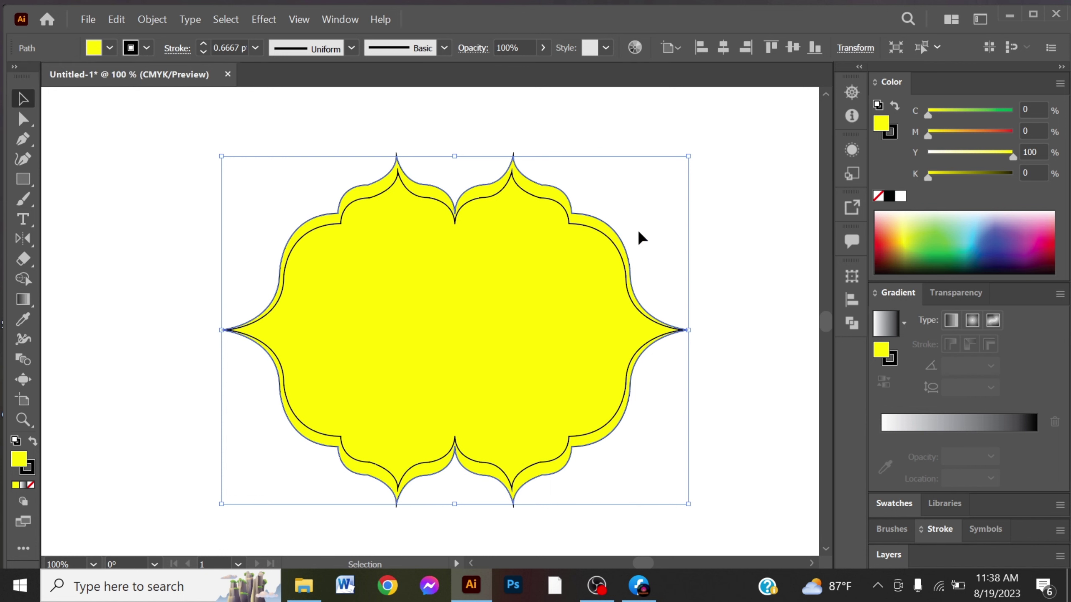
left_click(756, 198)
- Fill the inner frame shape with the red swatch (C=0 M=100 Y=100 K=0)
left_click(614, 239)
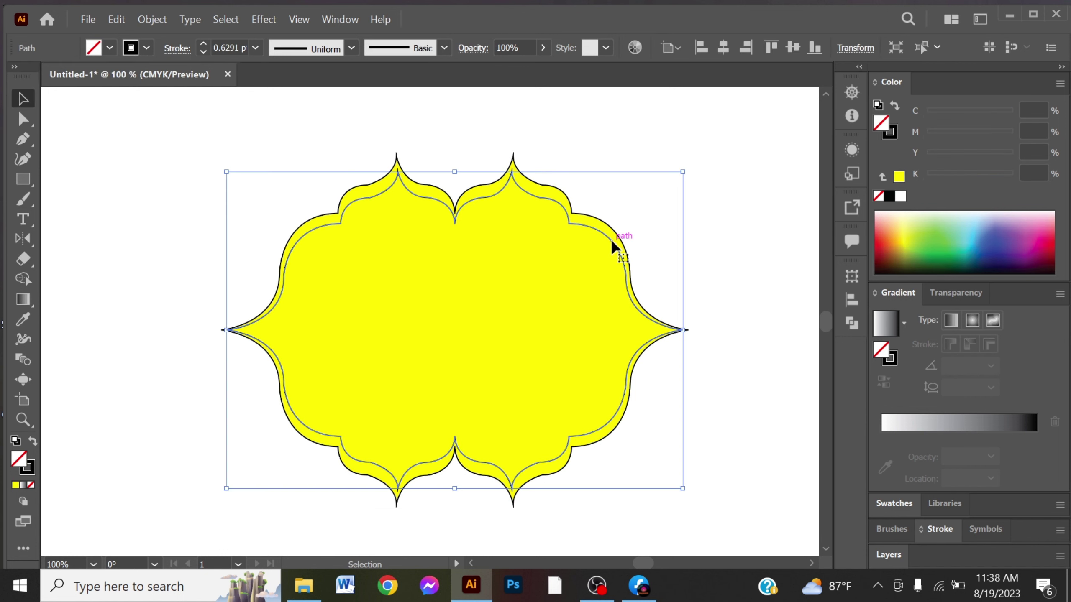
left_click(109, 48)
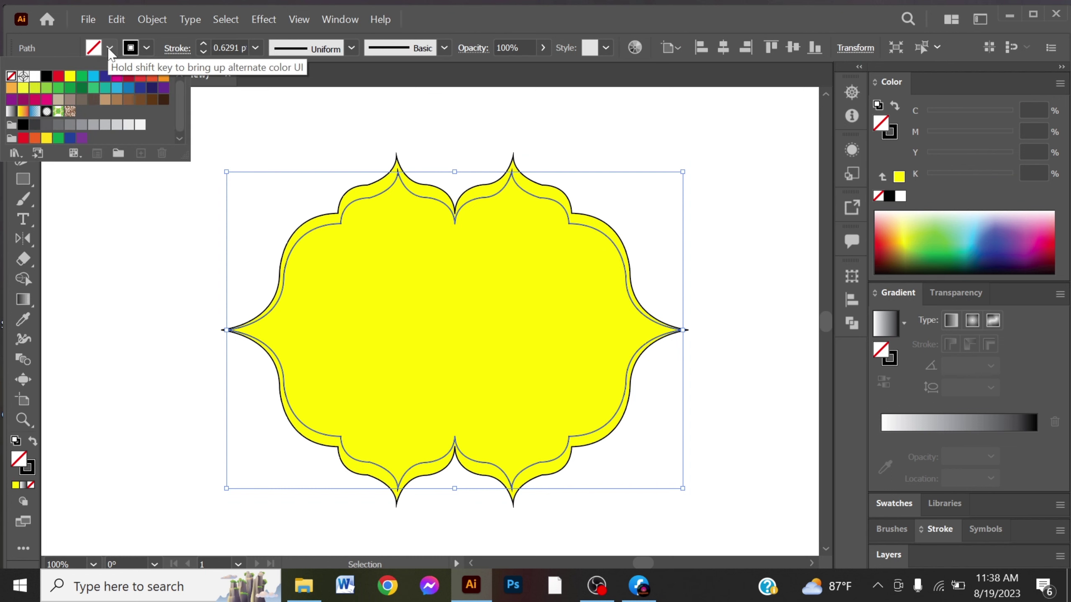
left_click(59, 76)
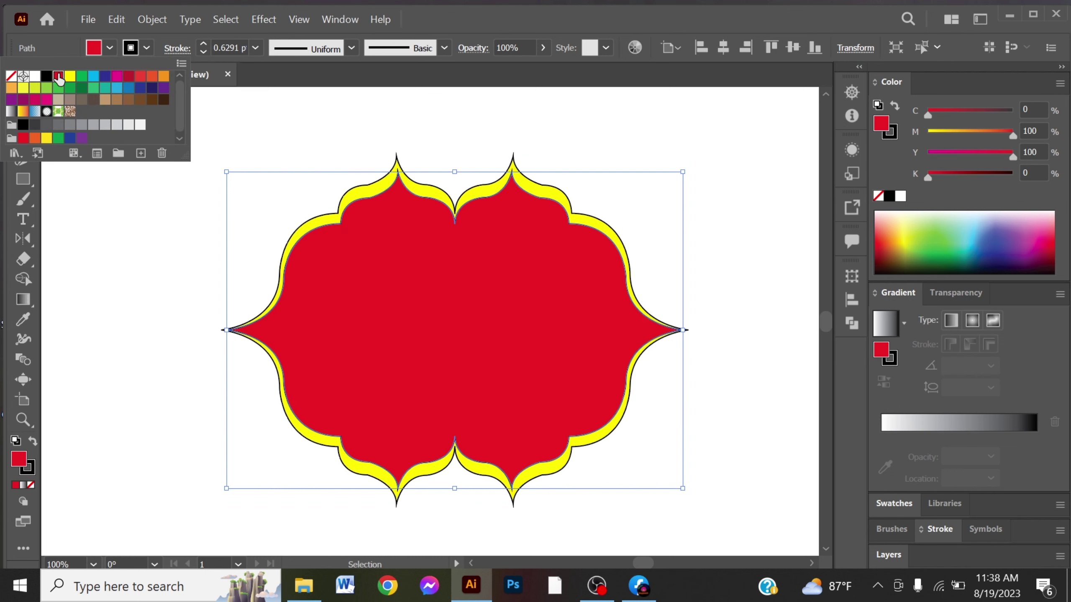
left_click(375, 143)
left_click(373, 137)
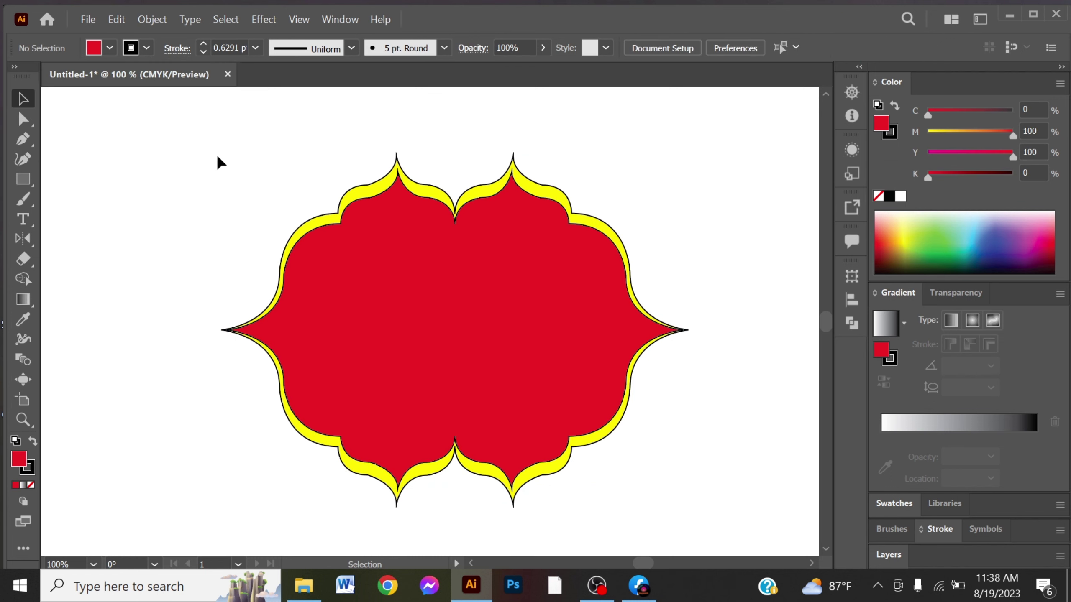
- Remove the stroke from both the outer and inner frame shapes
left_click_drag(172, 148, 734, 409)
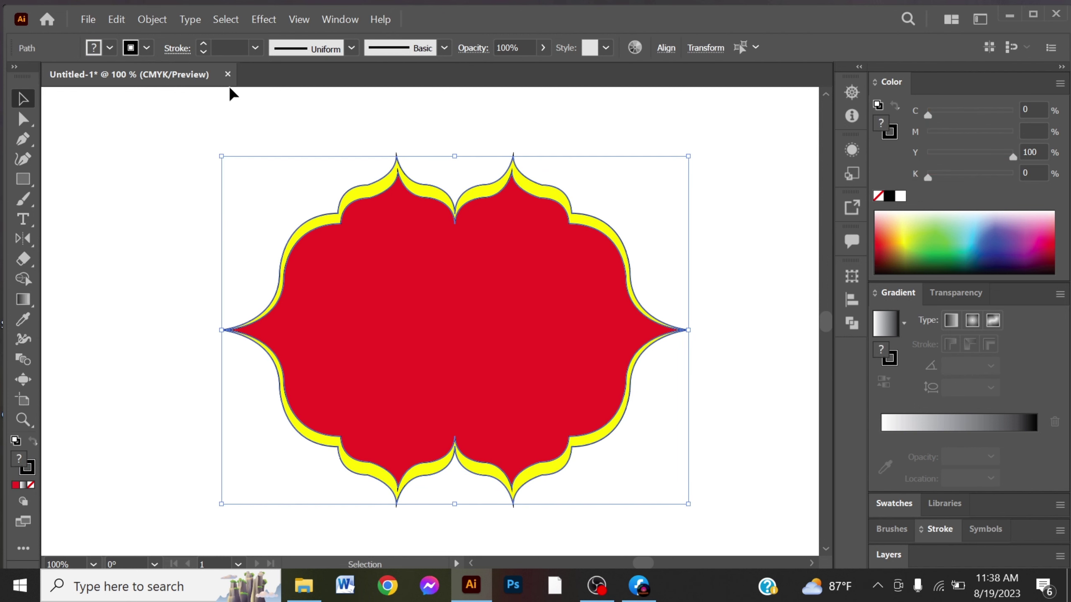
left_click(109, 48)
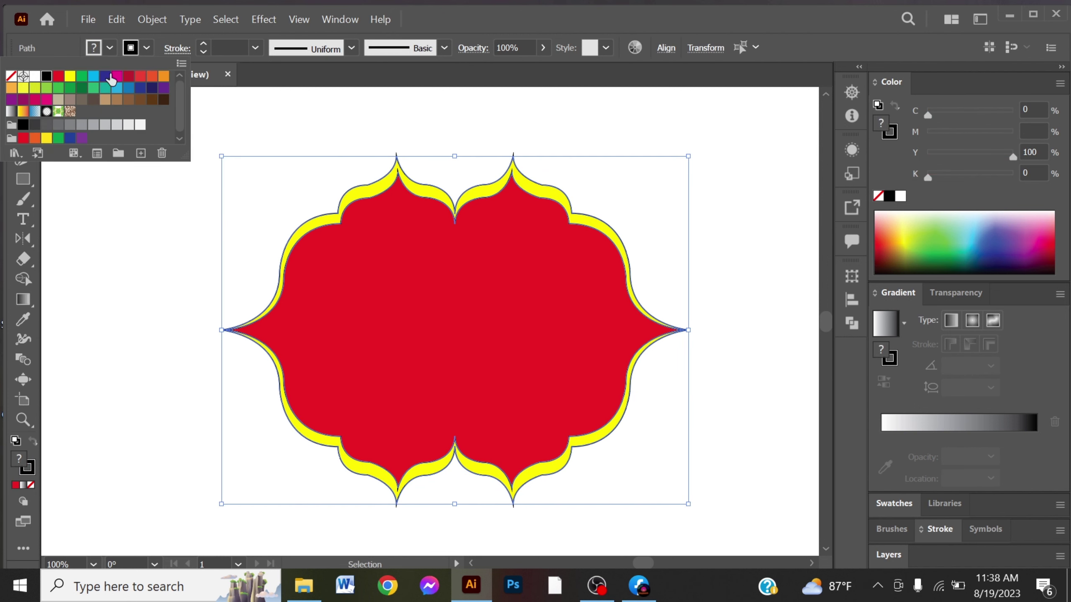
left_click(11, 76)
left_click(127, 287)
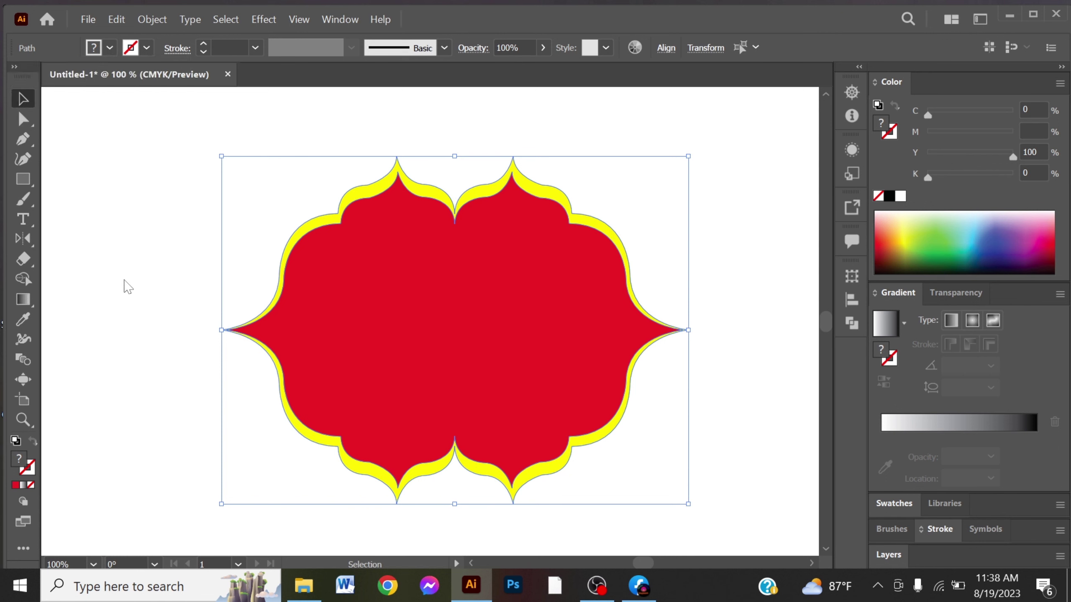
left_click(158, 281)
- Add the point text "PRAN" on the empty canvas beside the frame
scroll(683, 278, "down", 1)
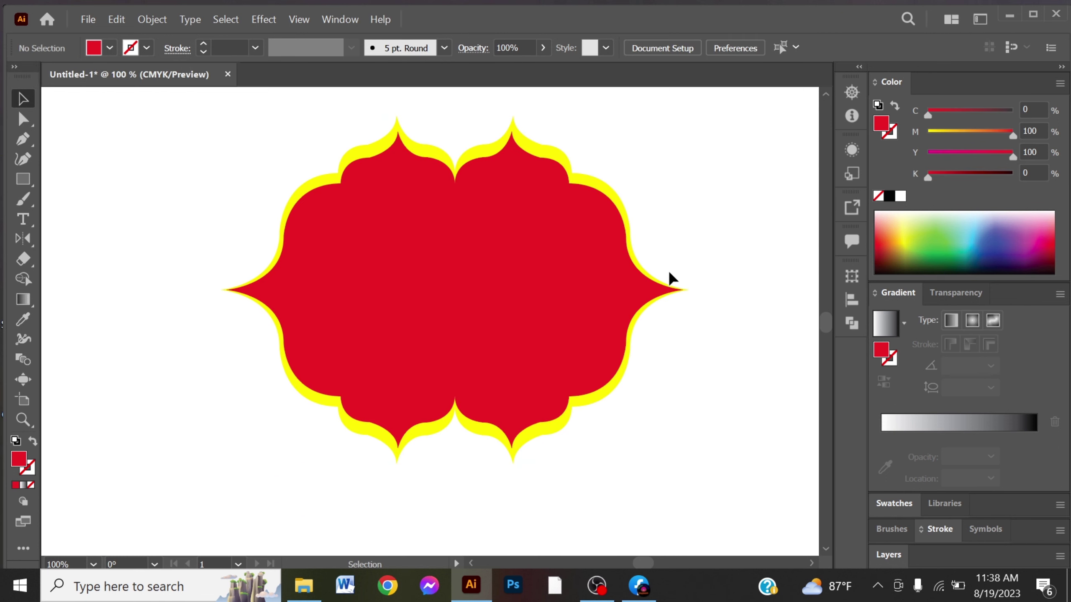
left_click(25, 223)
left_click(119, 214)
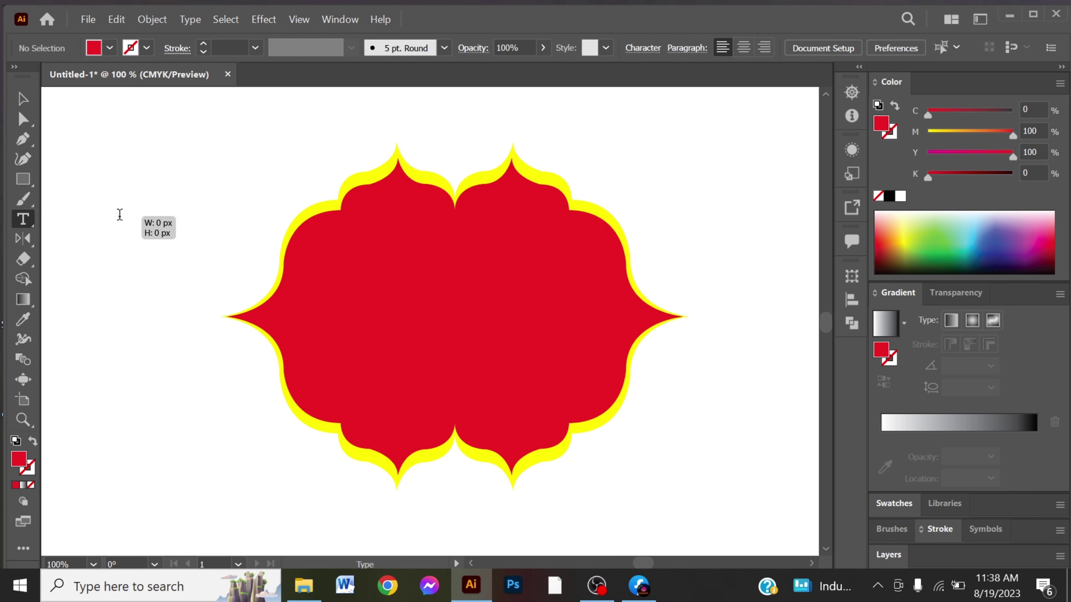
type("PRAN")
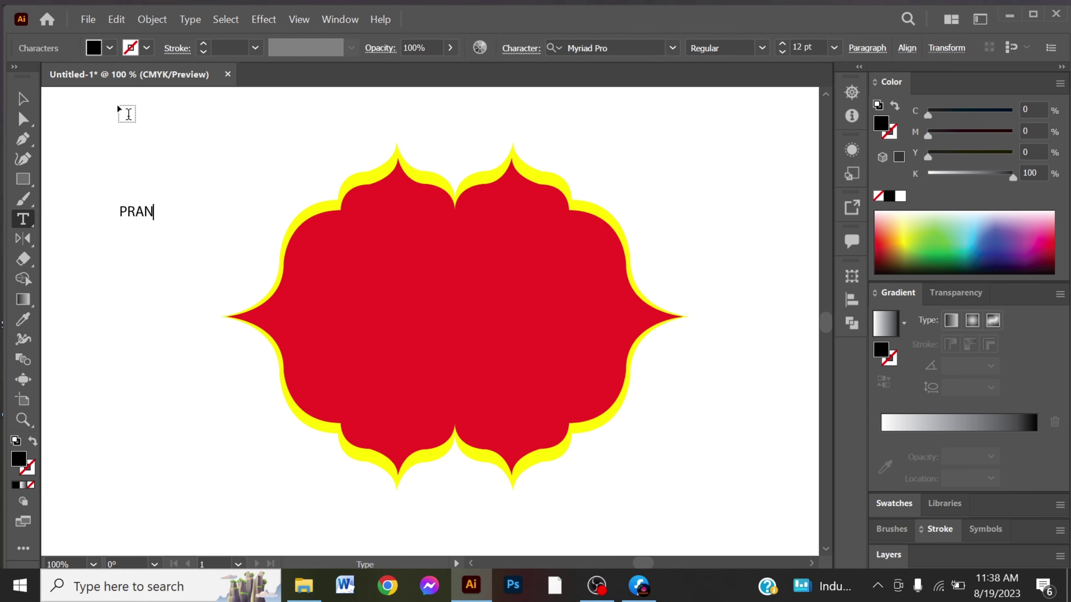
- Enlarge the PRAN text proportionally until it spans most of the red shape's width, and centre it on the shape
left_click(22, 99)
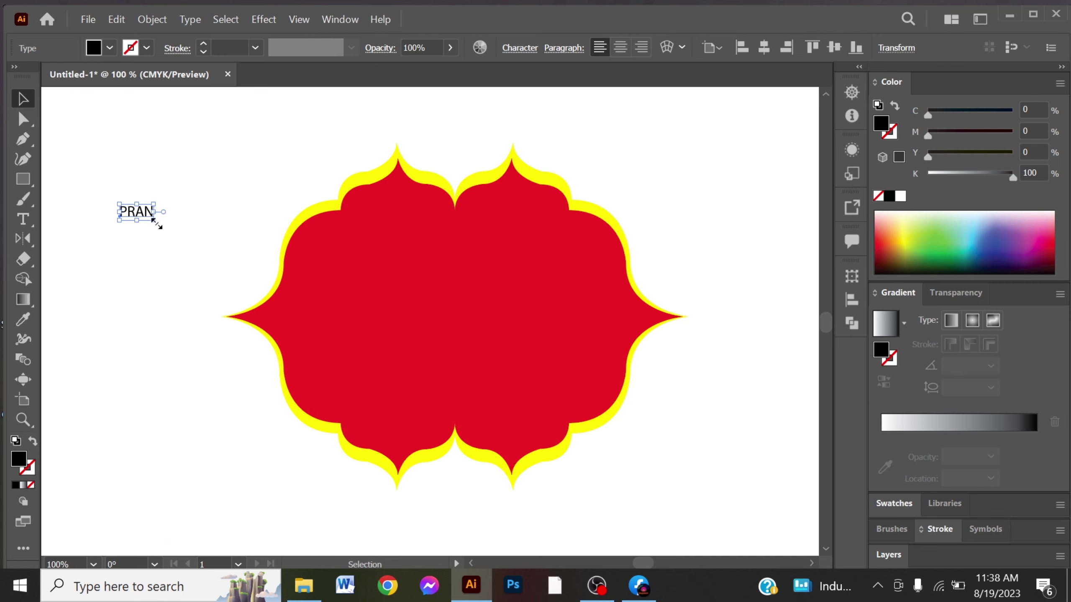
left_click_drag(153, 219, 346, 280)
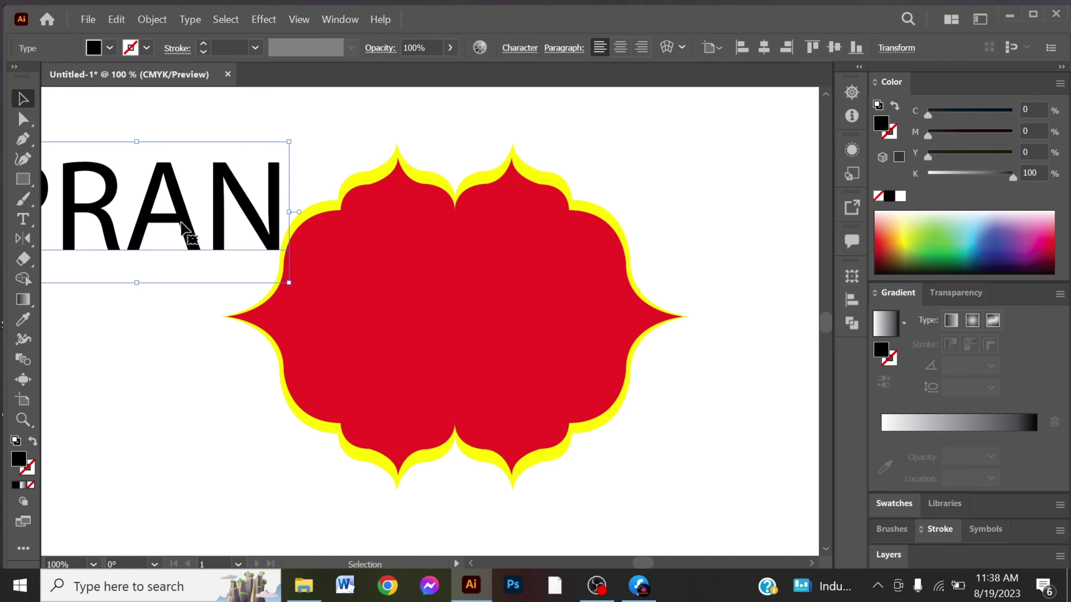
left_click_drag(186, 232, 500, 336)
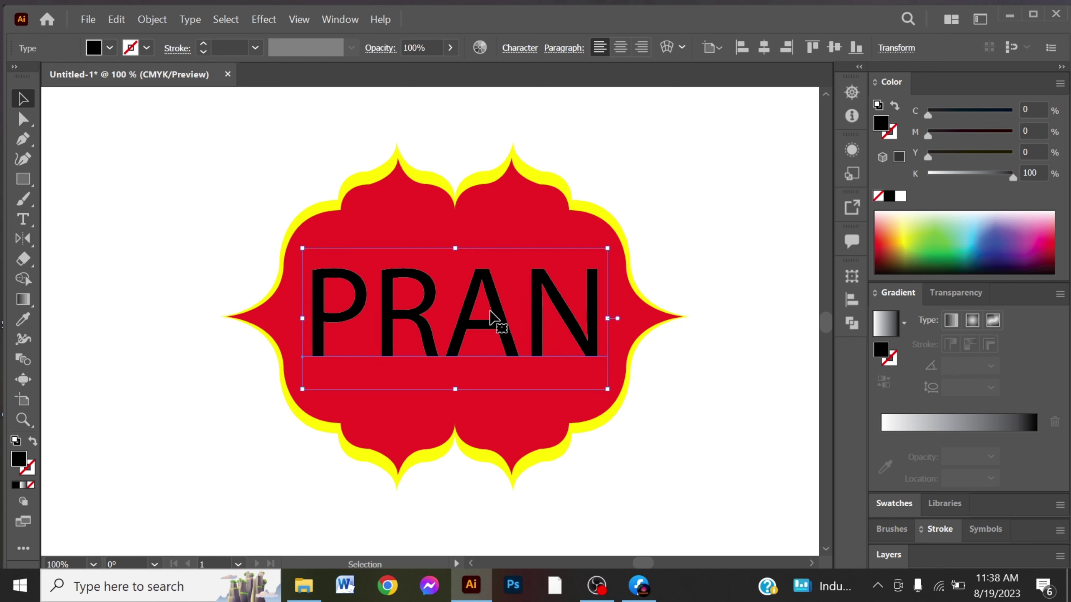
- Change the PRAN text's fill colour to white and deselect it
left_click(110, 50)
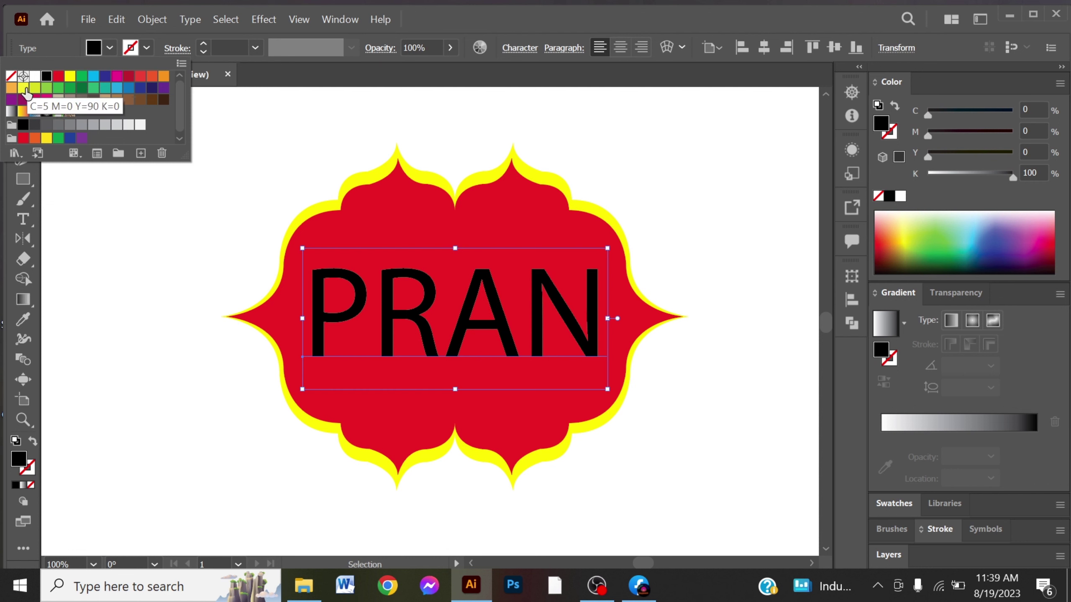
left_click(35, 77)
left_click(253, 134)
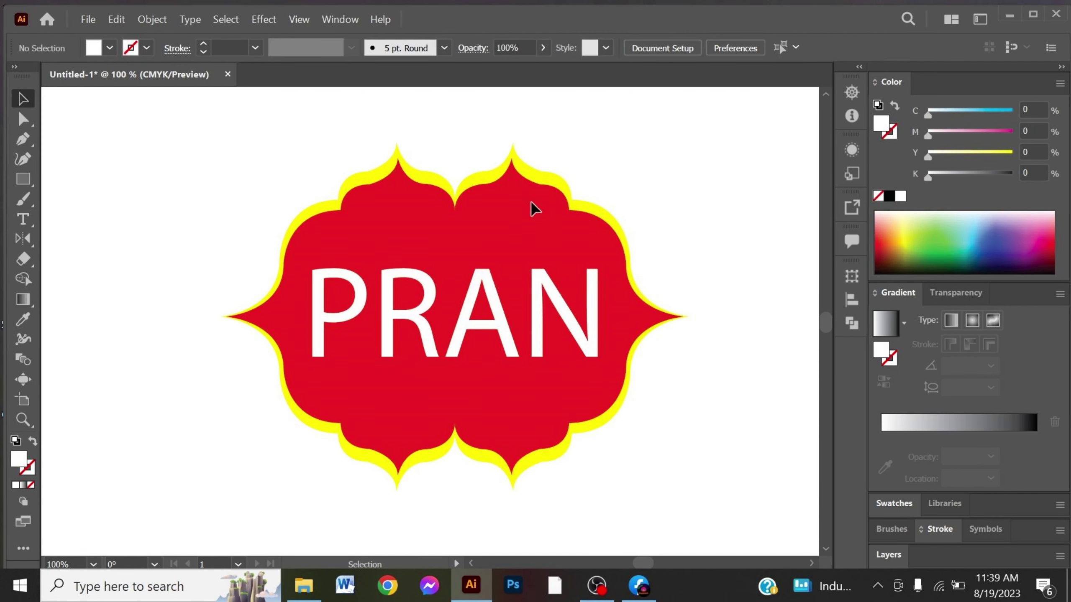